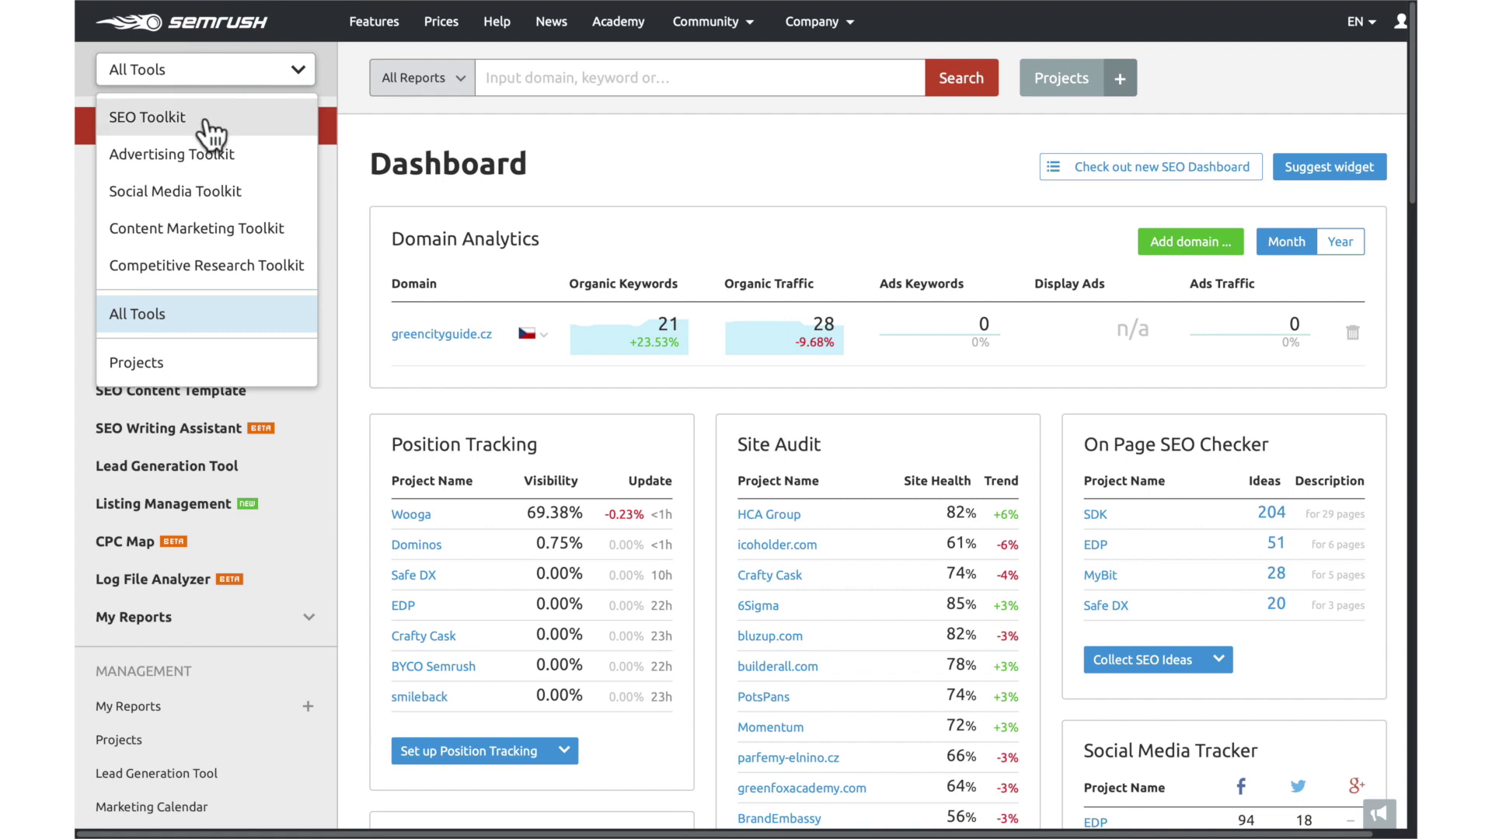
Open Site Audit in the SEO Toolkit and start a new site audit
click(207, 128)
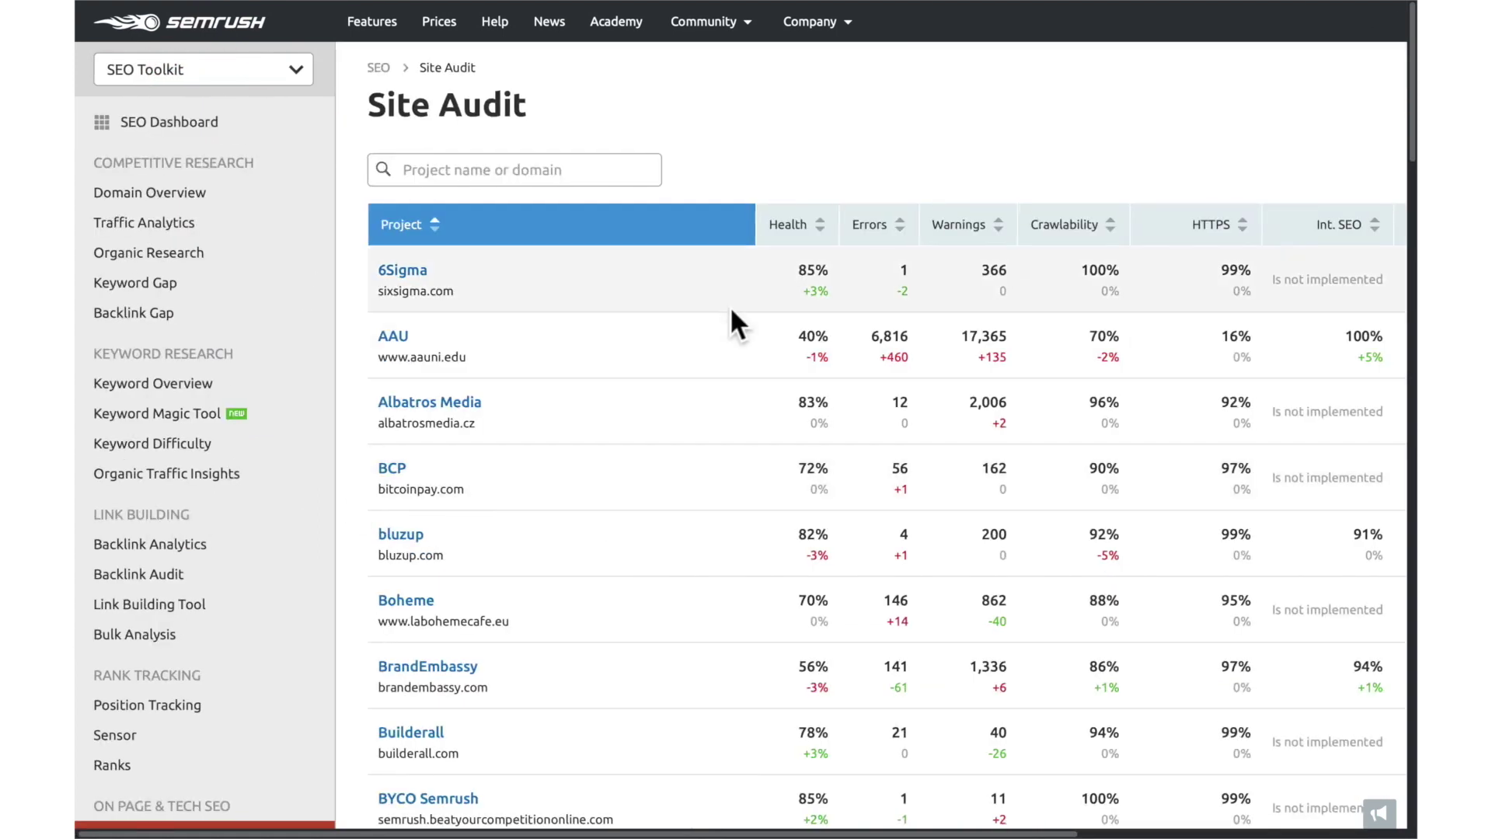
scroll(729, 307, right, 5)
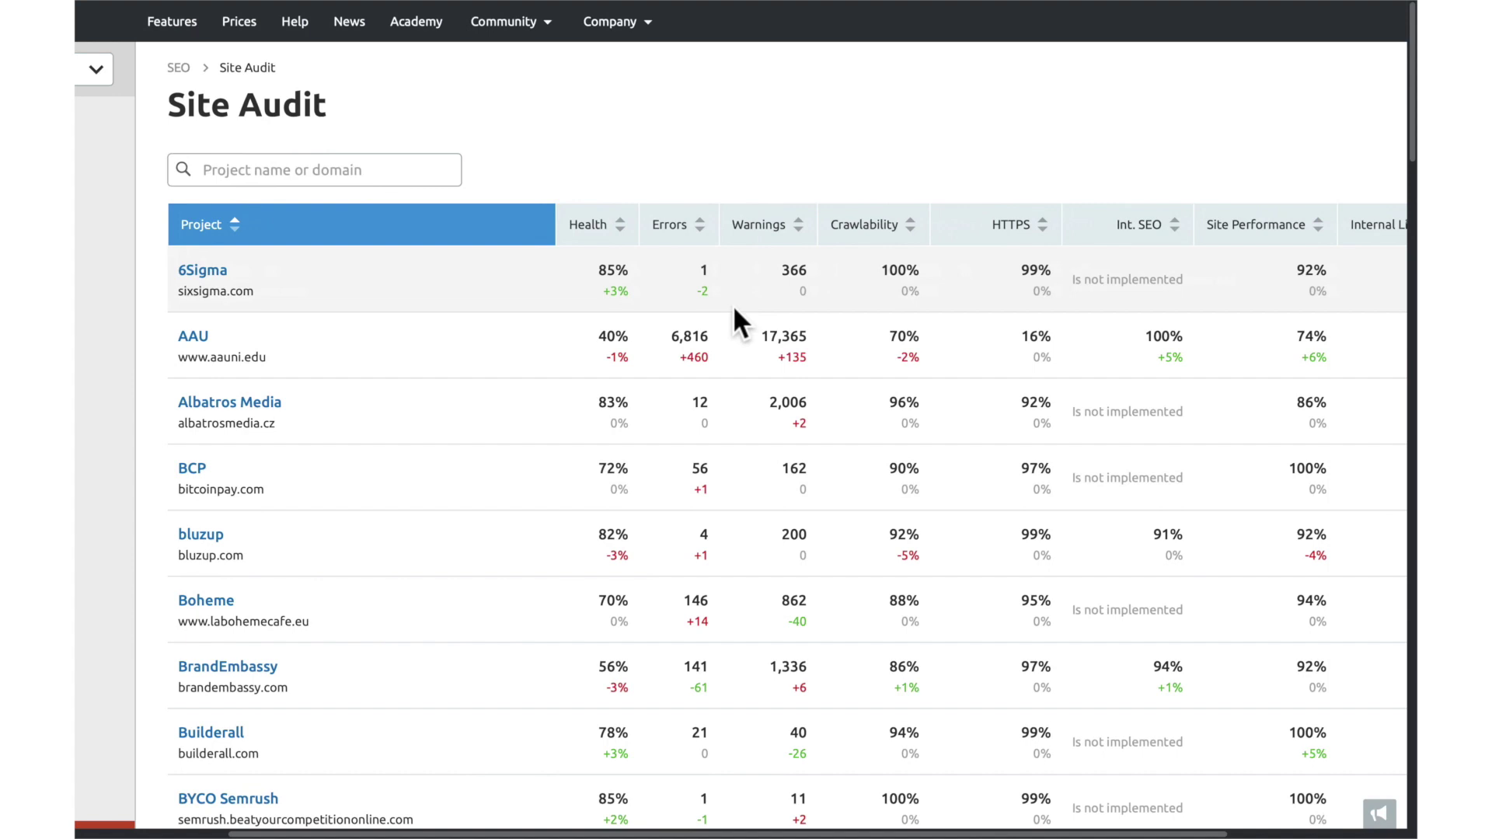
scroll(734, 303, right, 3)
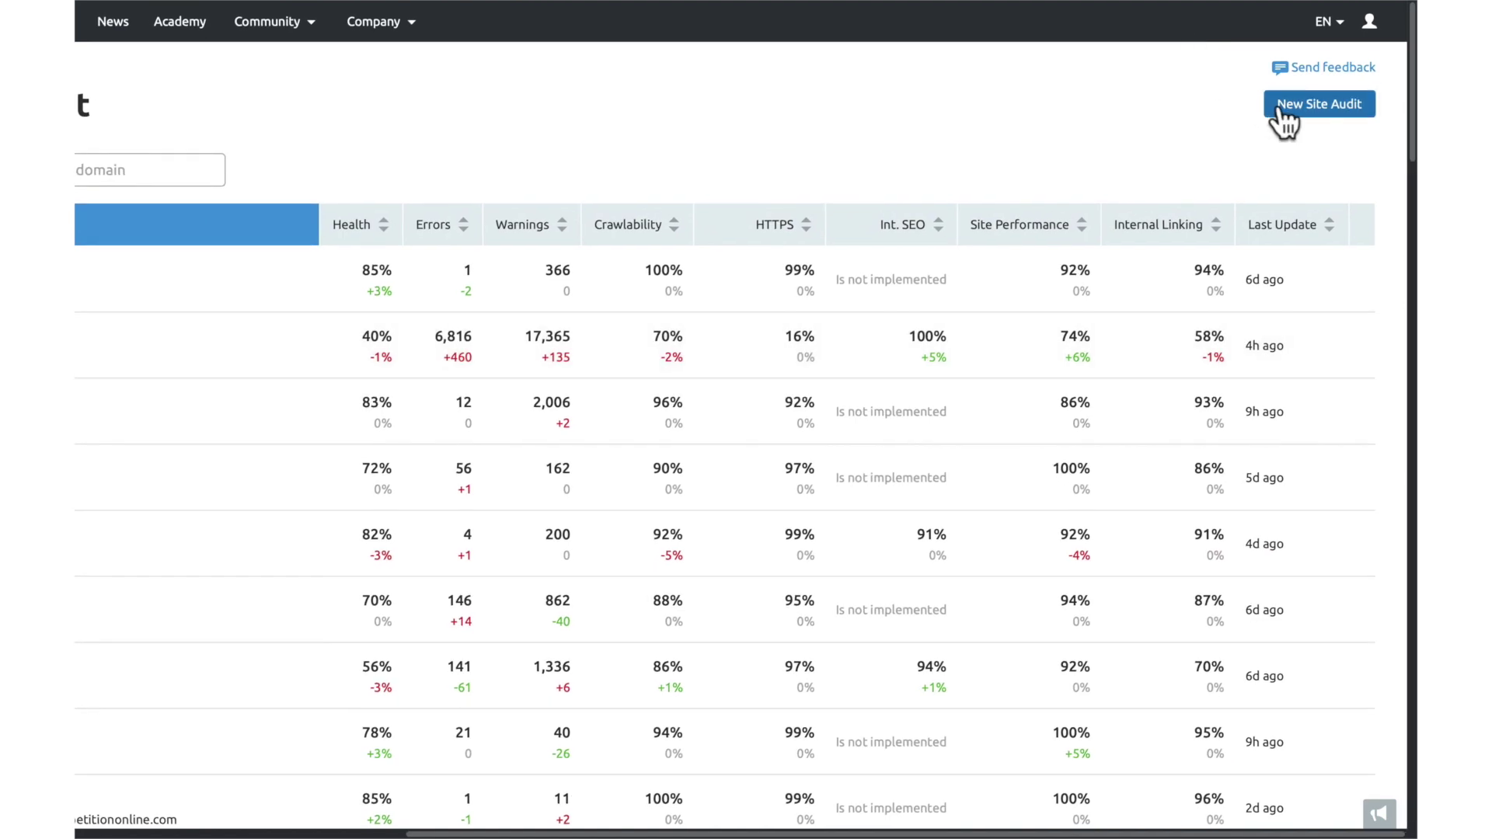
click(1278, 108)
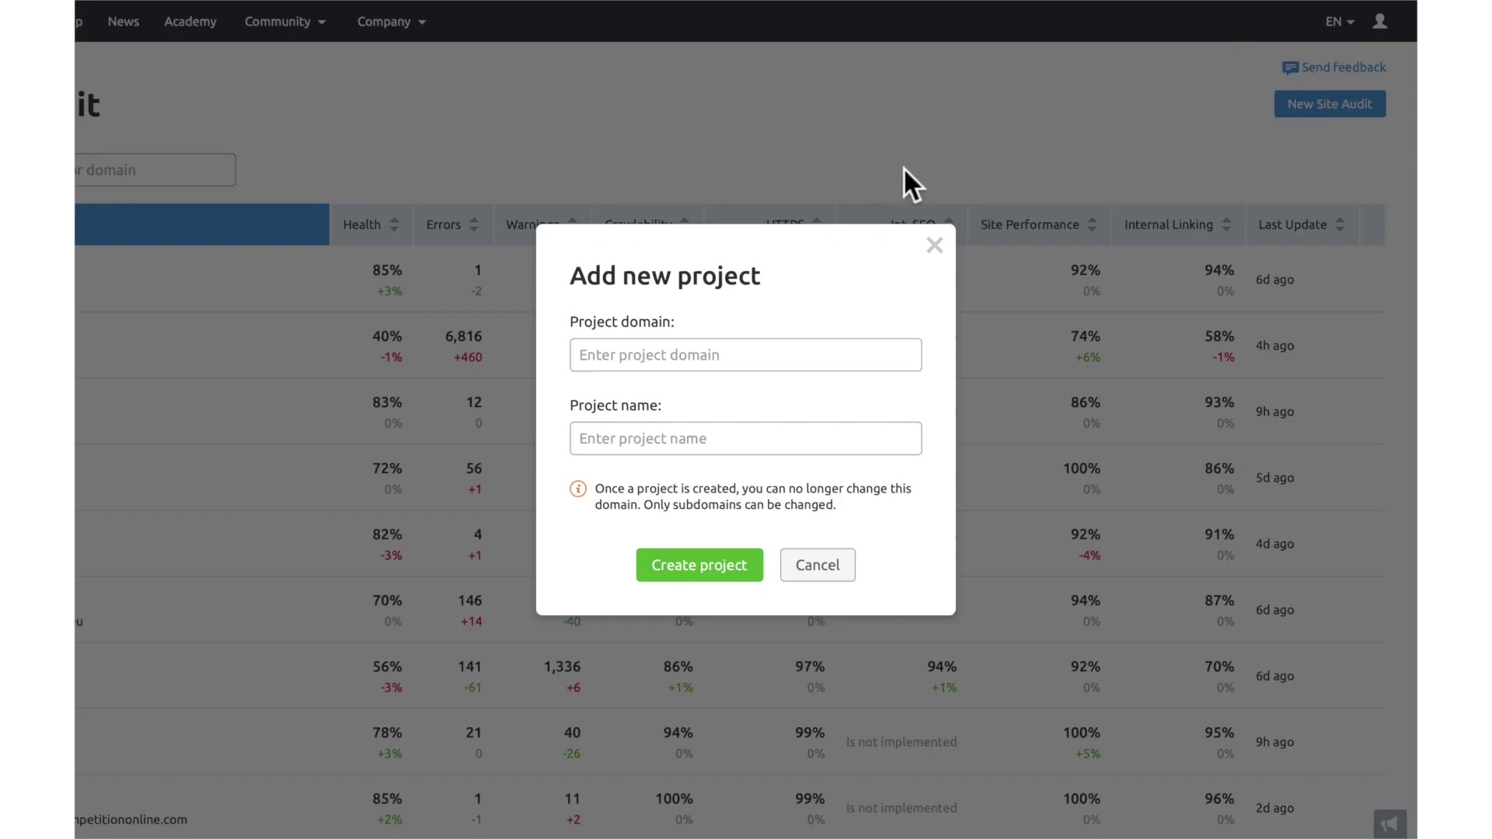
Enter Dominos.com as the new project's domain and Dominos as its name
click(634, 351)
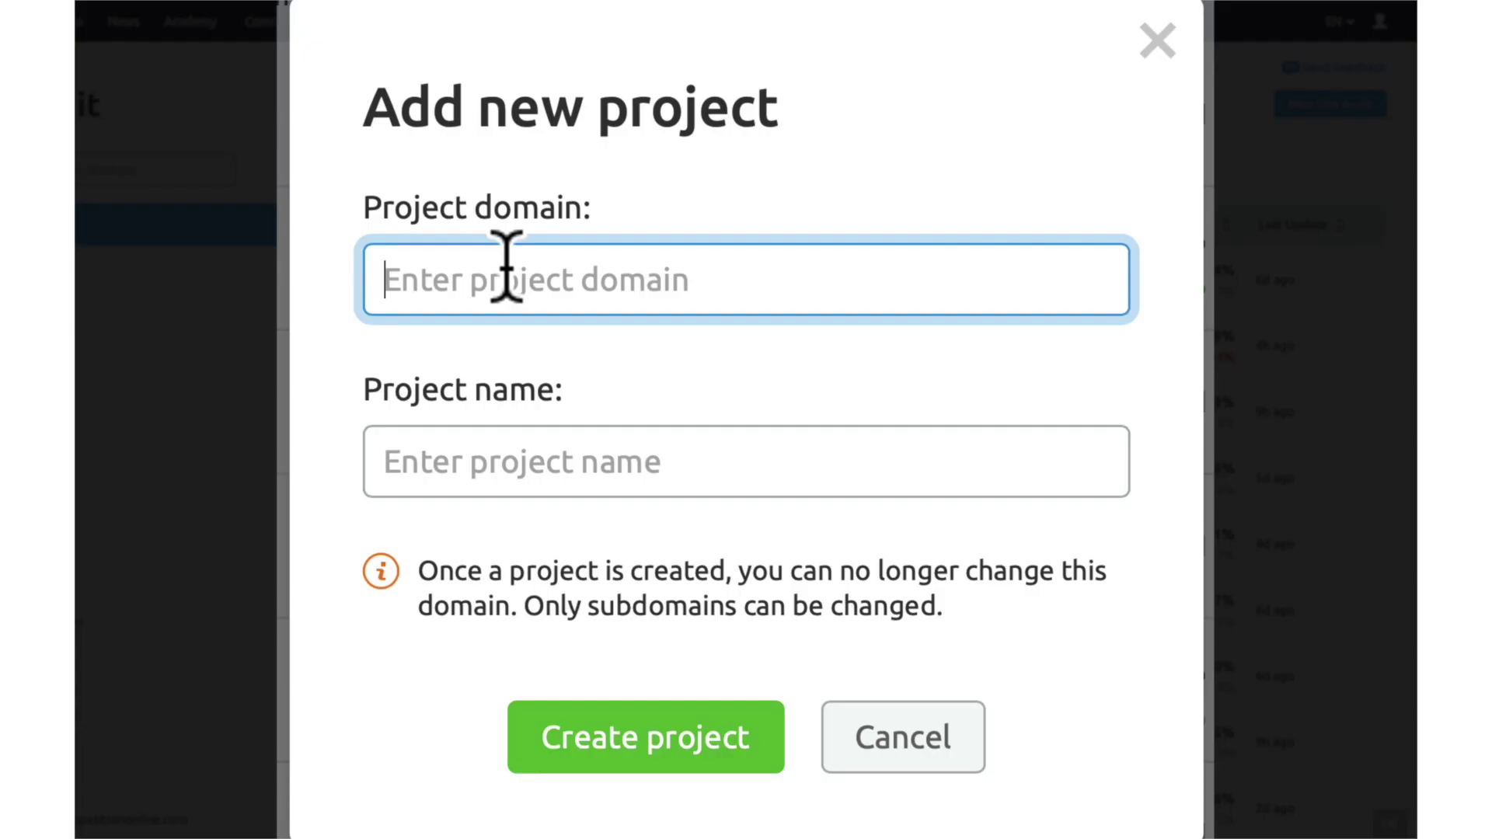
text(Domin)
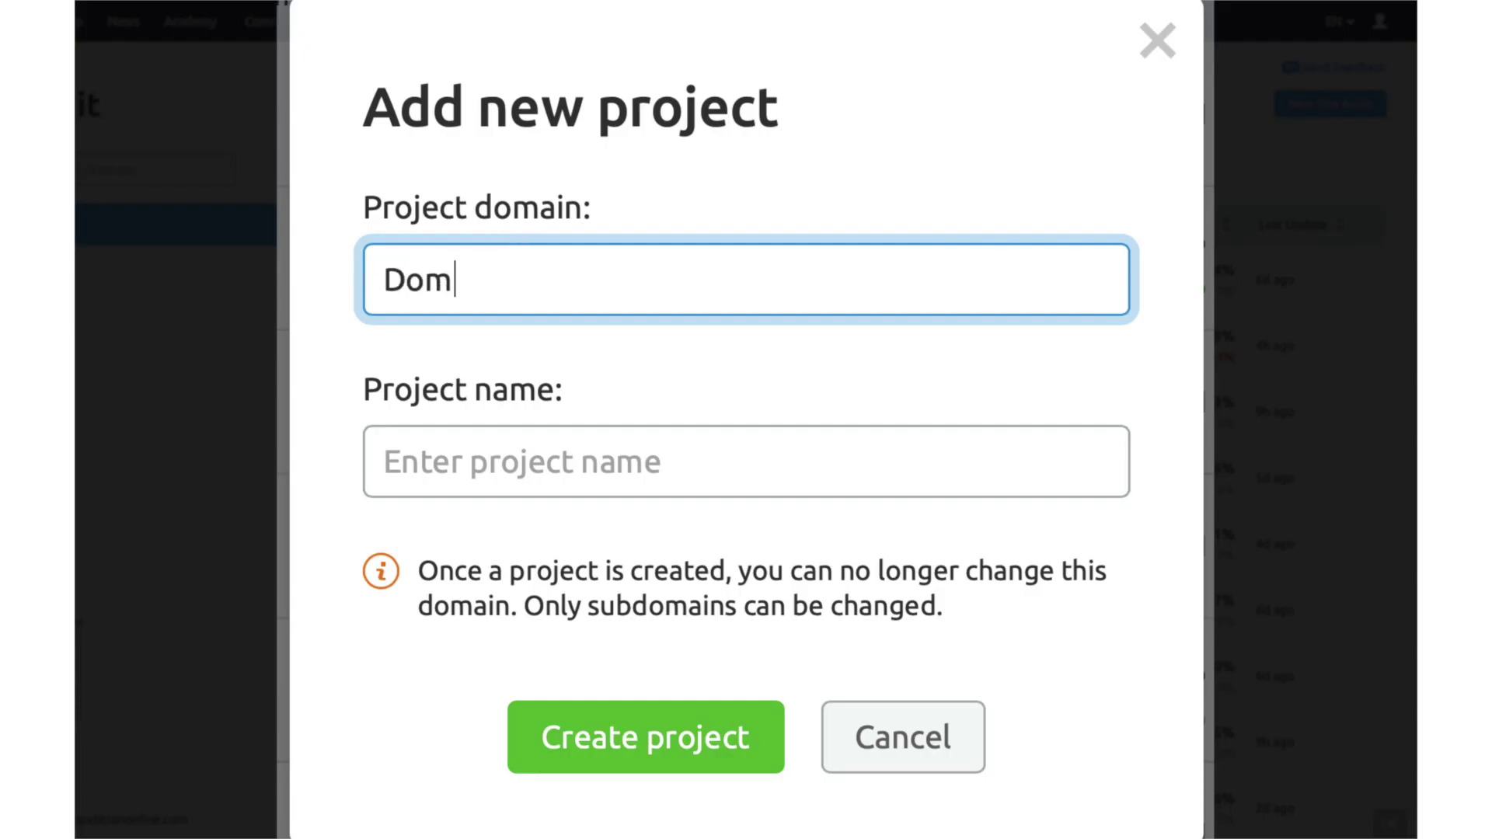
text(os.com)
click(385, 462)
text(Domin)
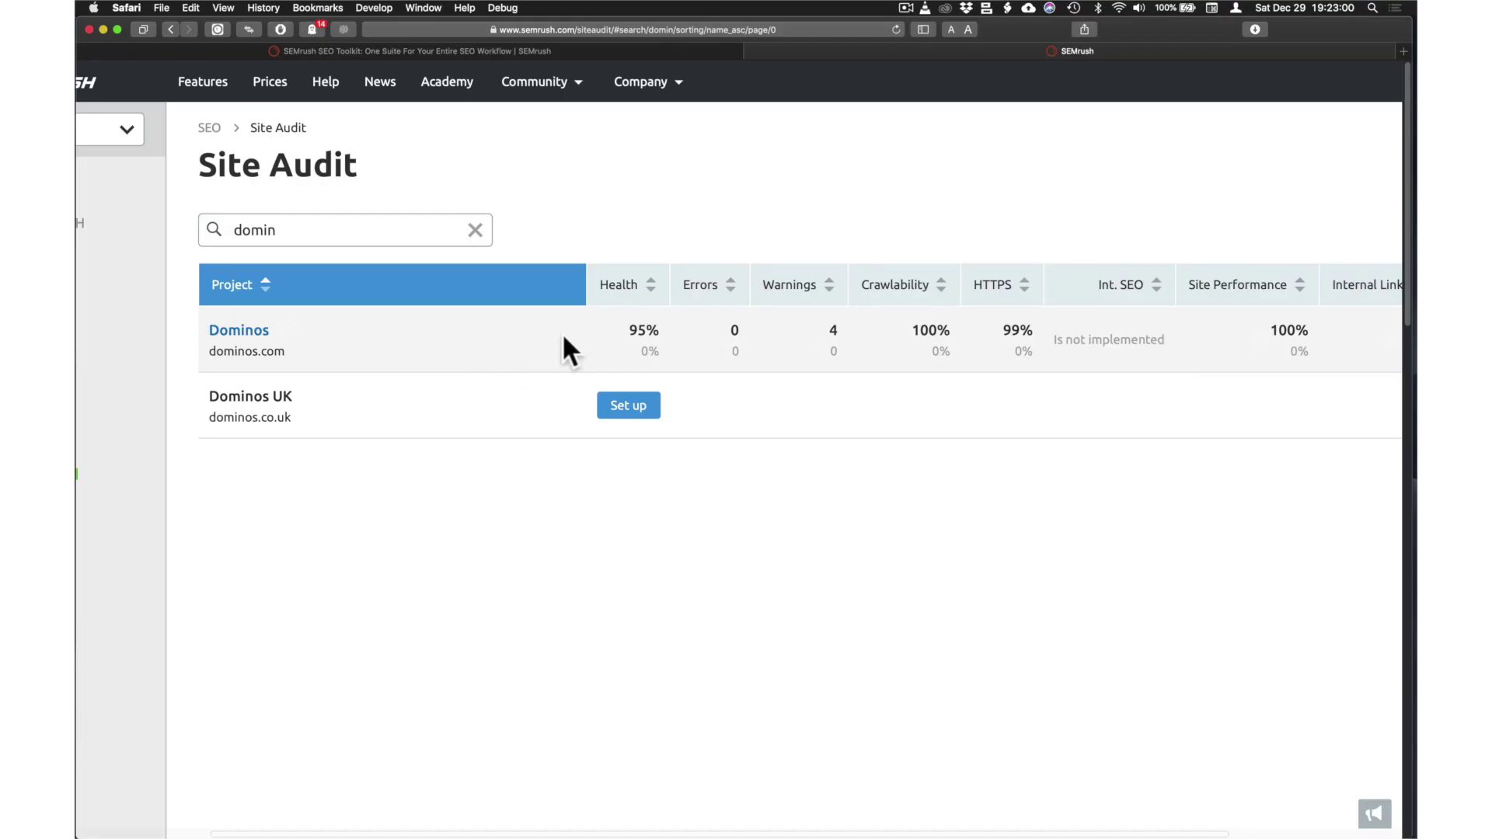
Open the Dominos site audit and examine its overview, including the error and warning lists and the thematic reports
click(637, 328)
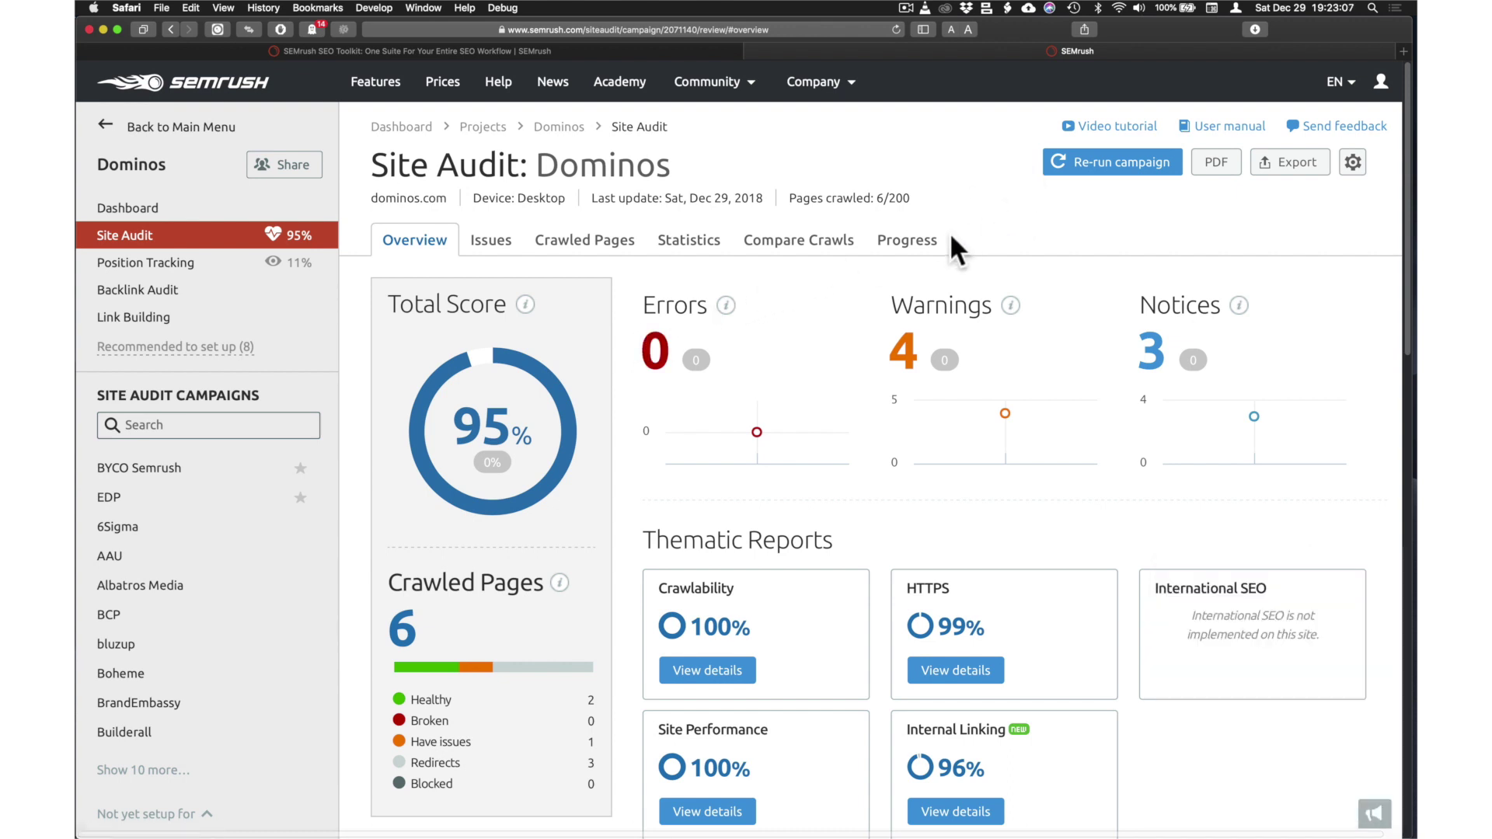
click(666, 346)
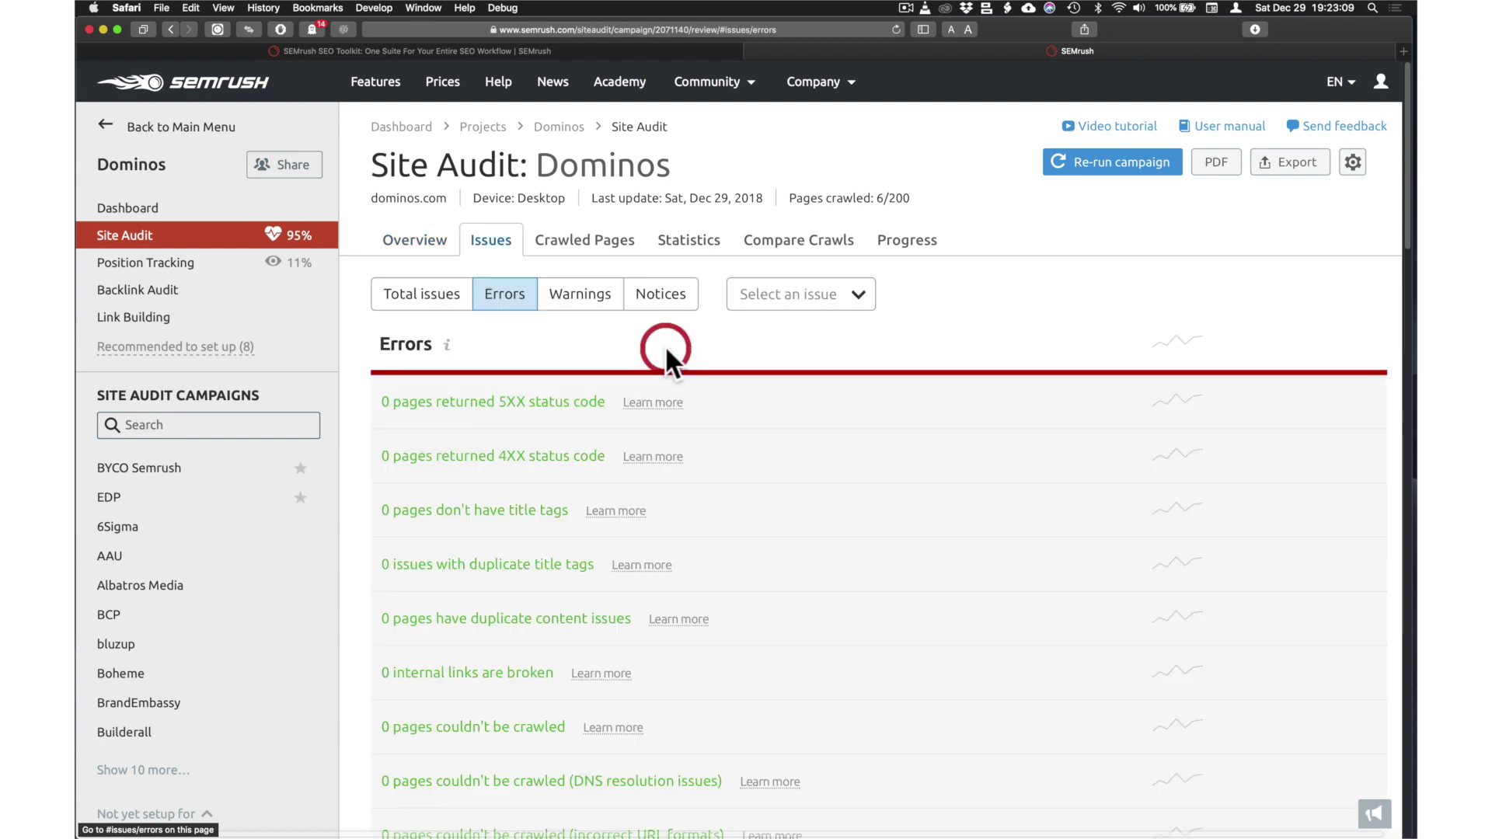
click(417, 240)
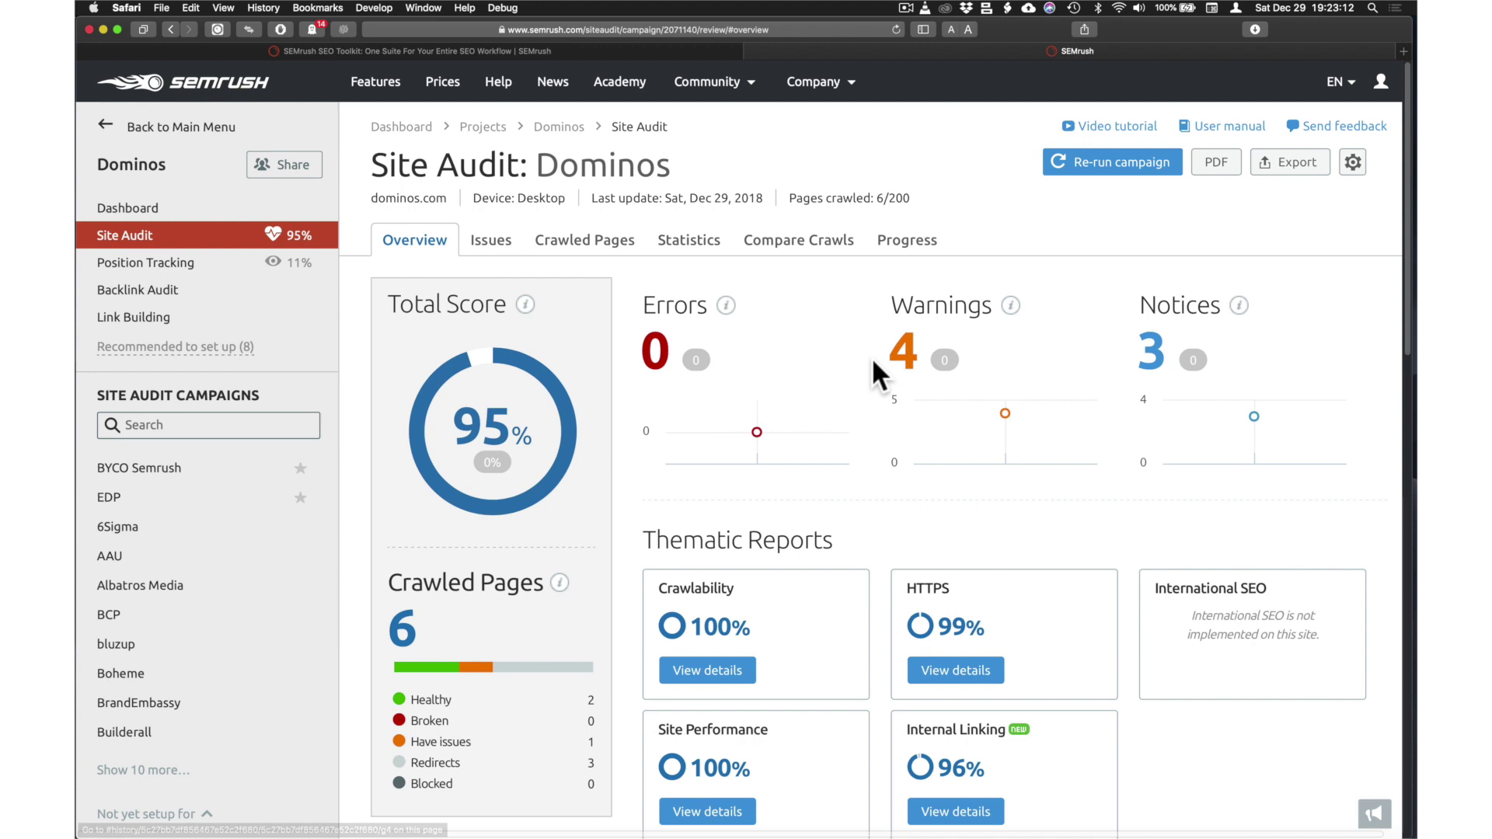
click(899, 362)
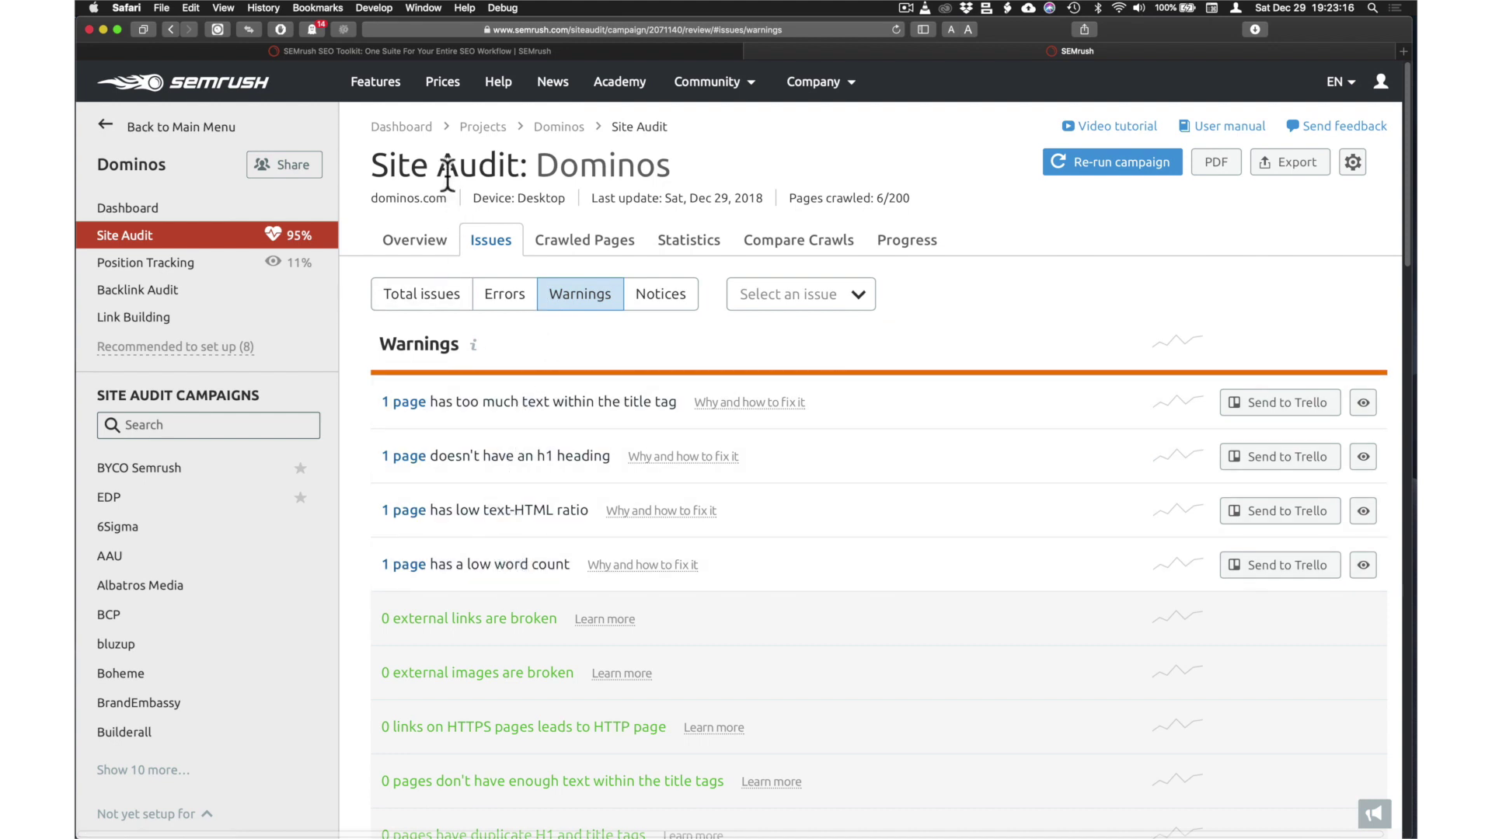
click(426, 243)
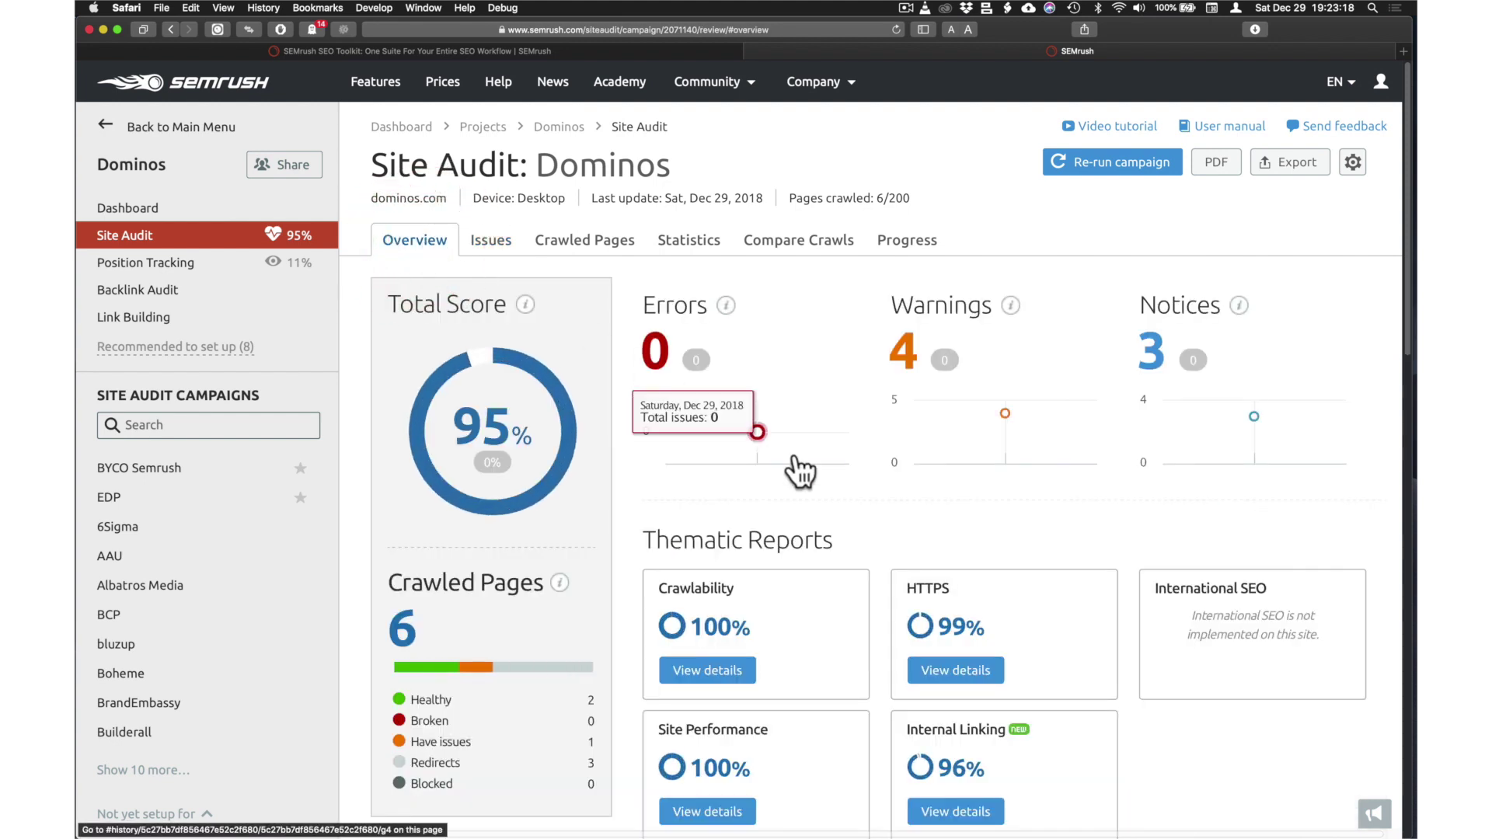
scroll(796, 467, down, 3)
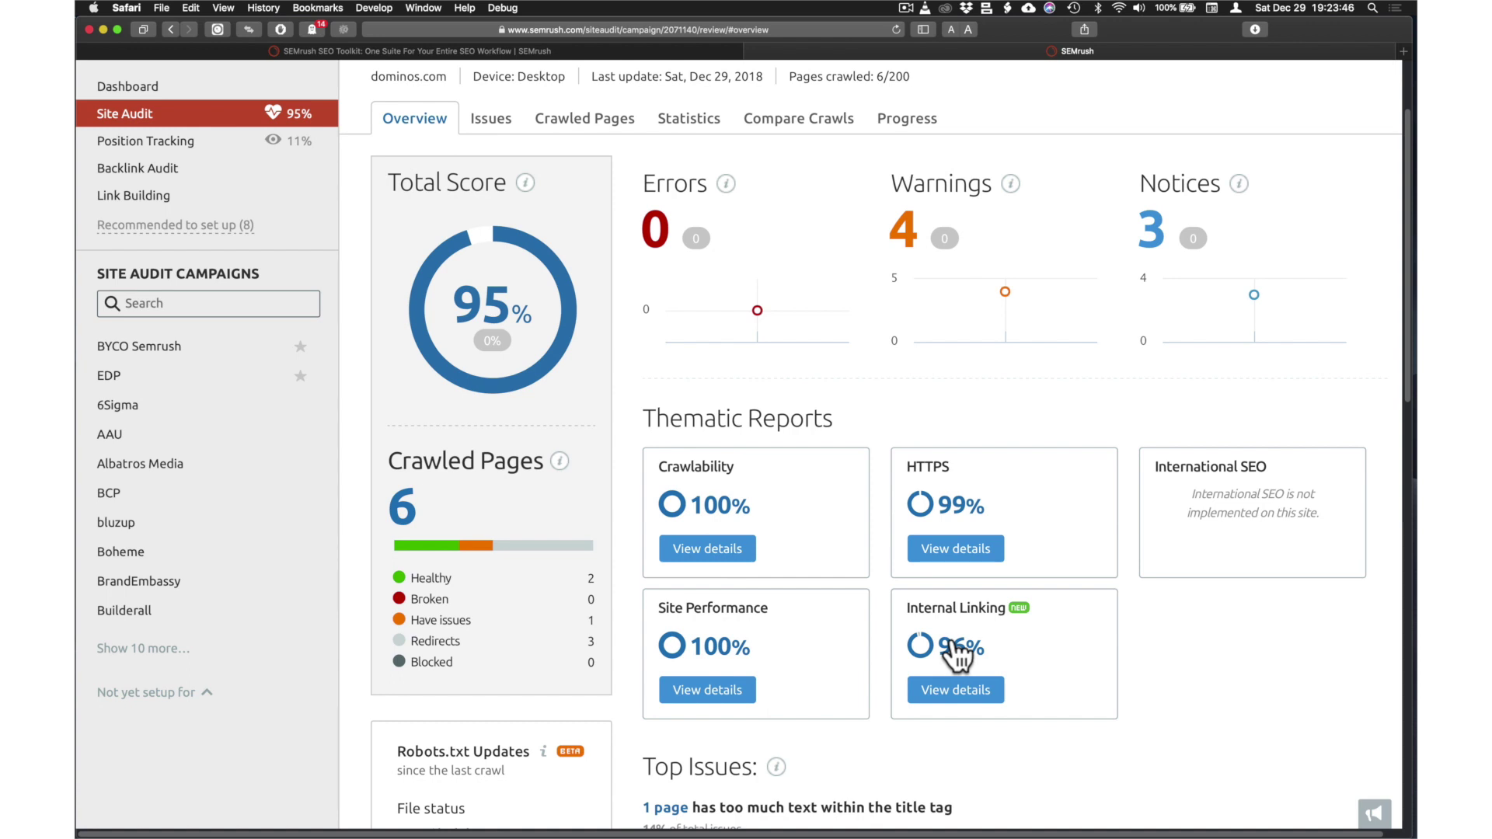
scroll(955, 659, up, 3)
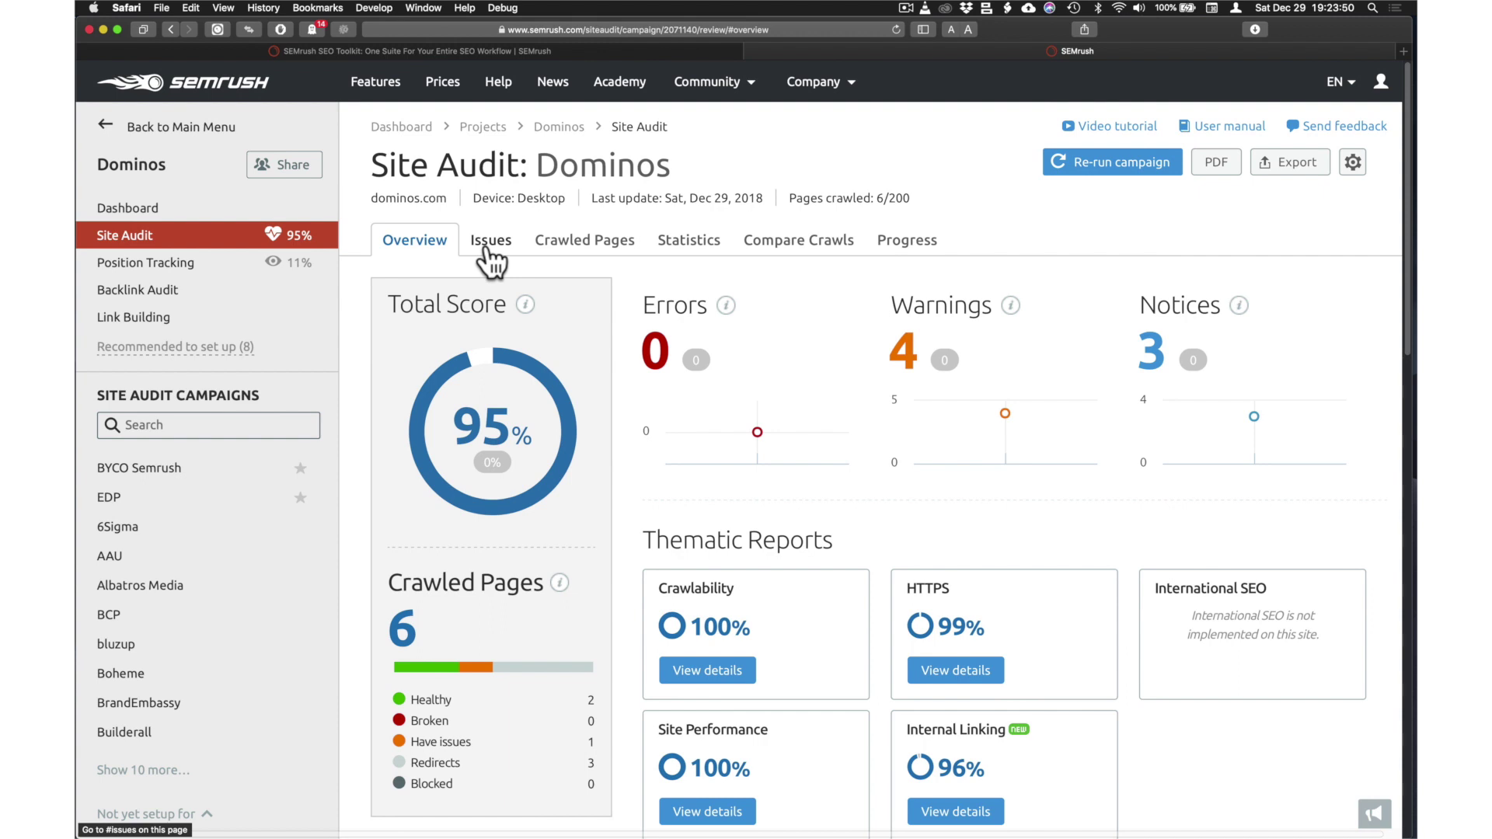
Go through the Dominos audit's issues by category: errors, warnings and notices
click(487, 244)
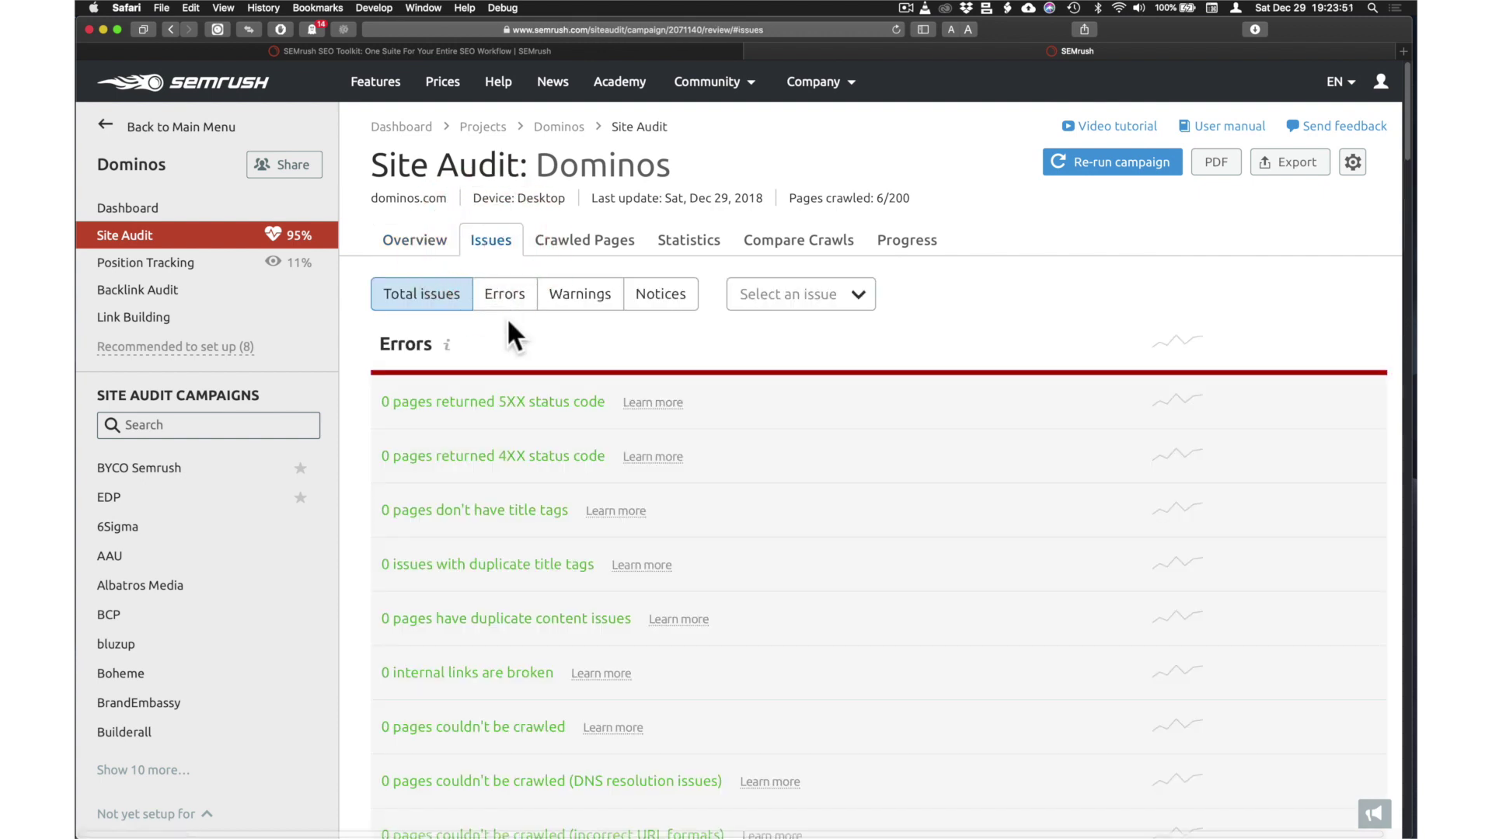
click(502, 293)
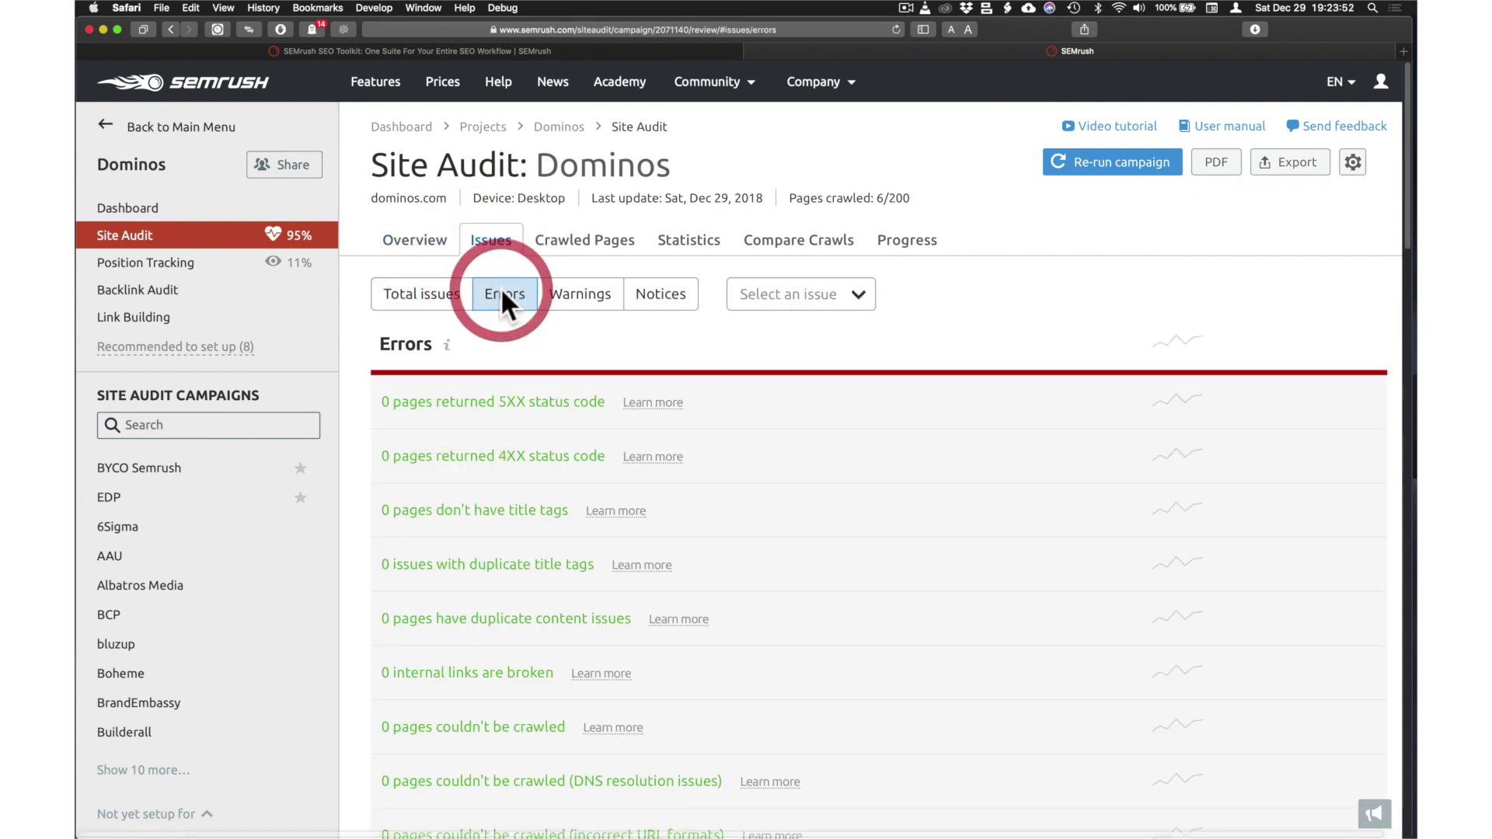
click(570, 295)
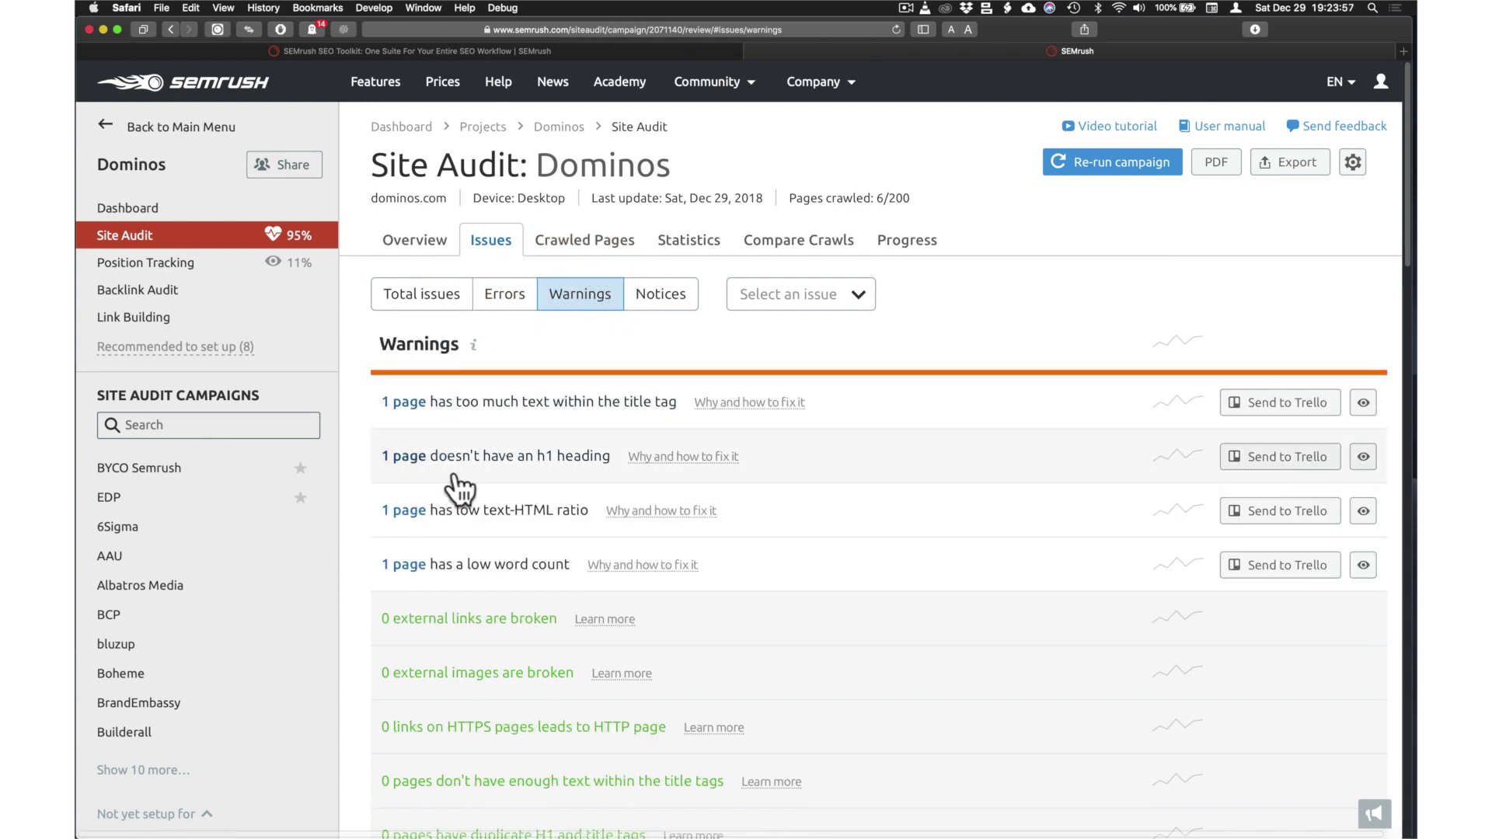
click(667, 295)
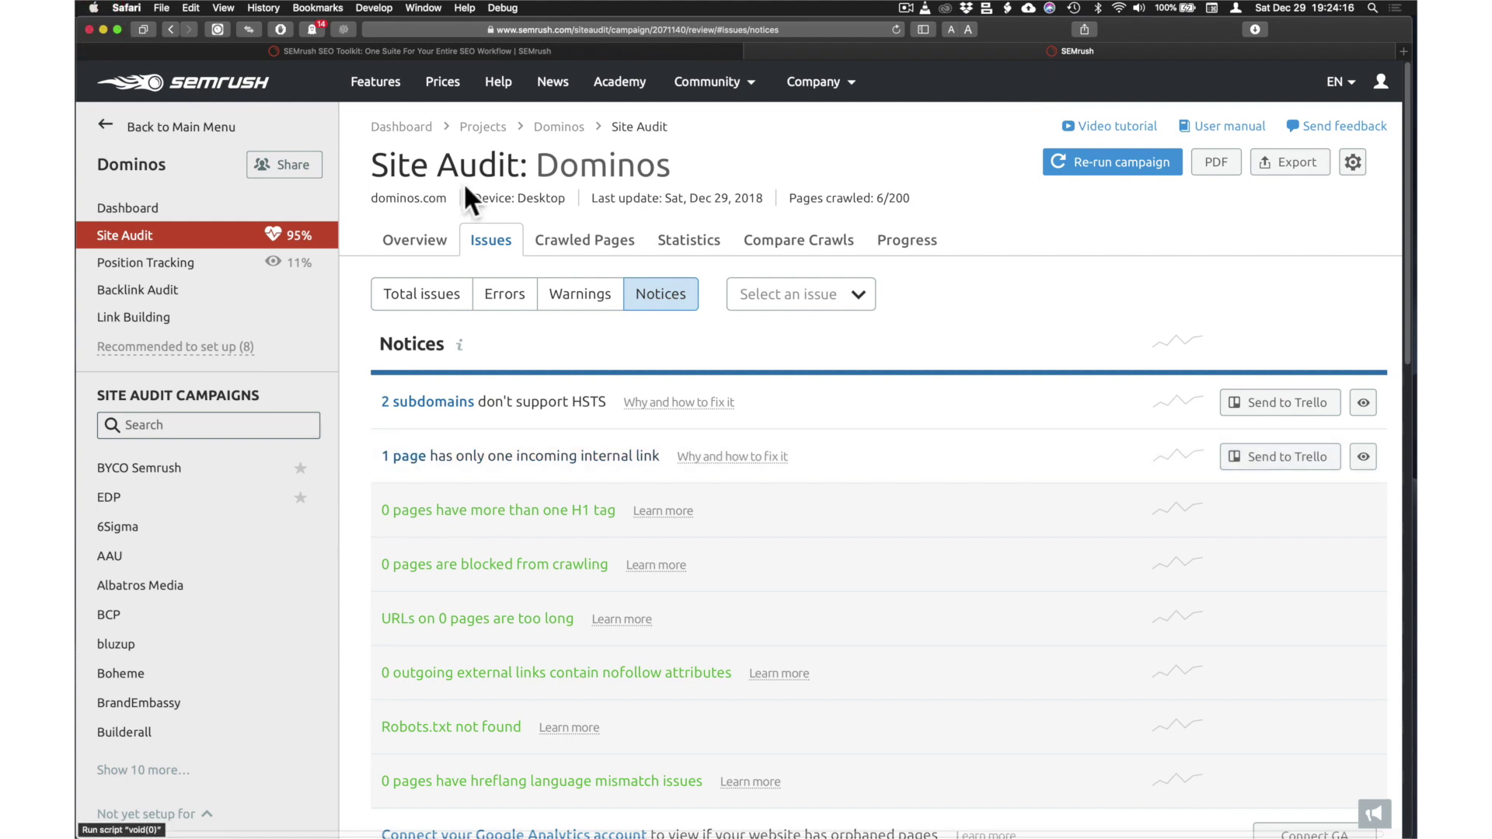
click(572, 240)
scroll(629, 272, down, 2)
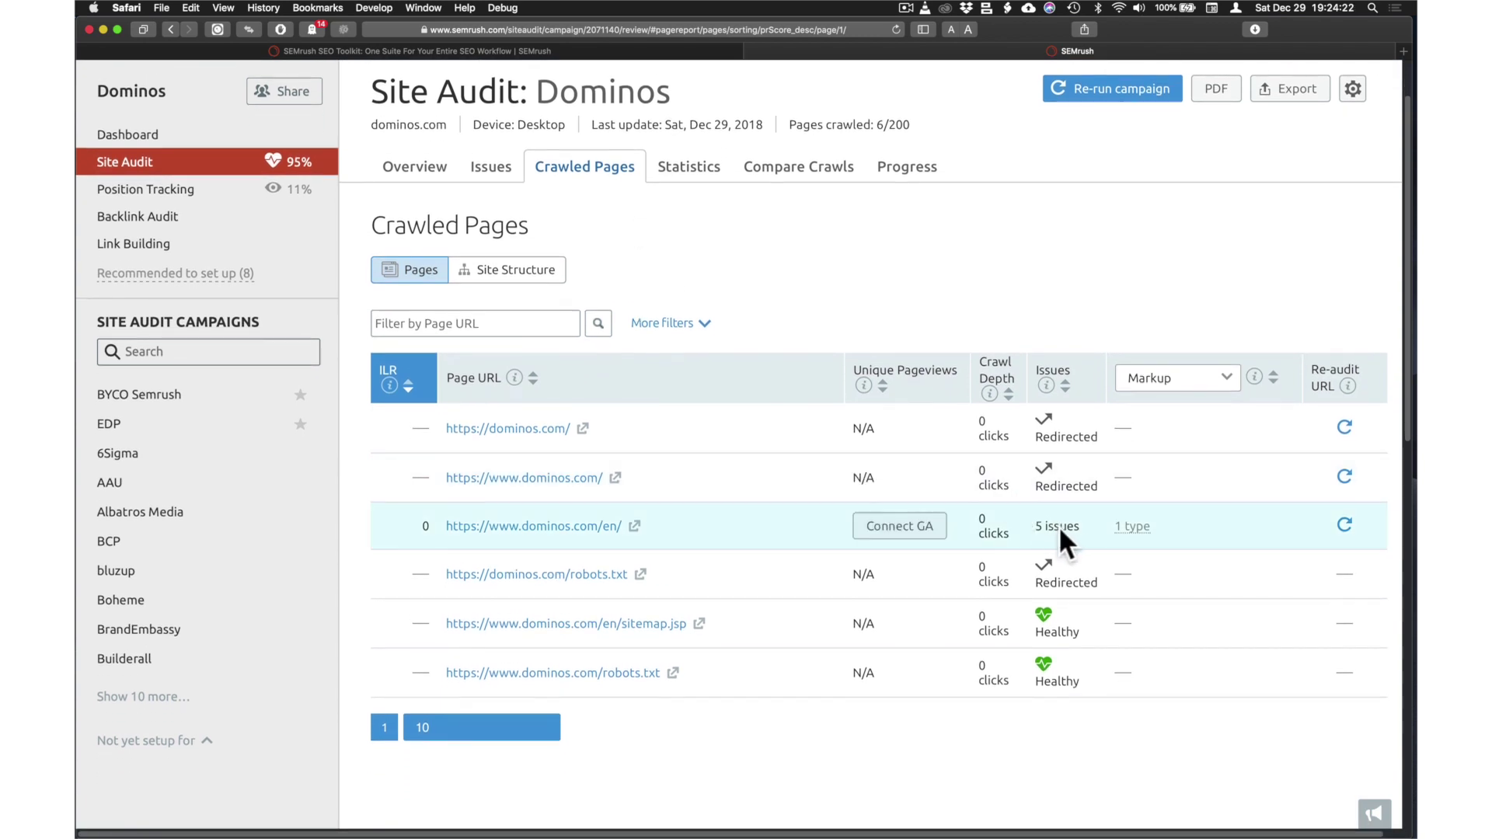
click(1133, 527)
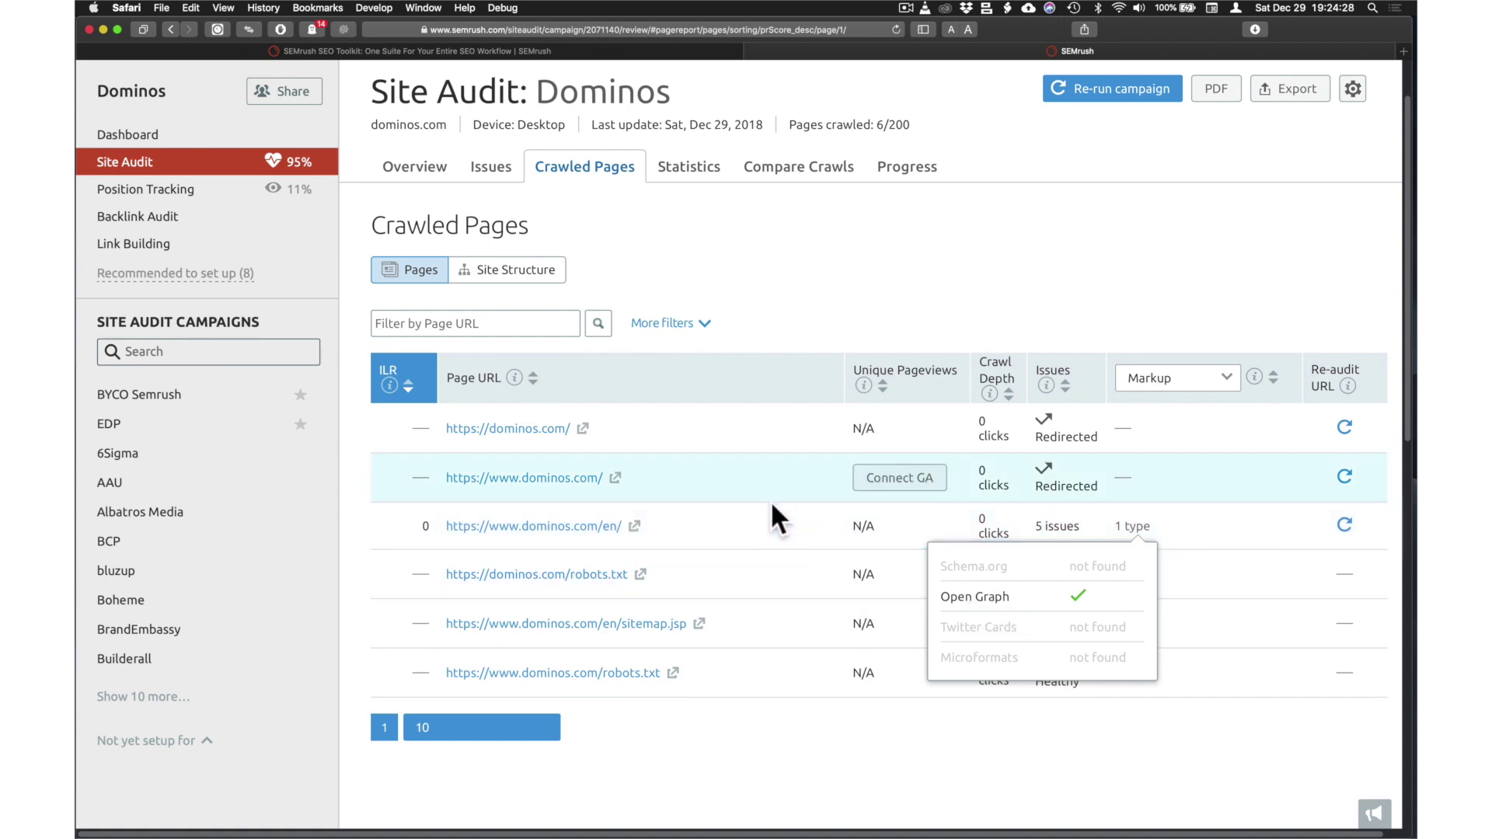
click(701, 534)
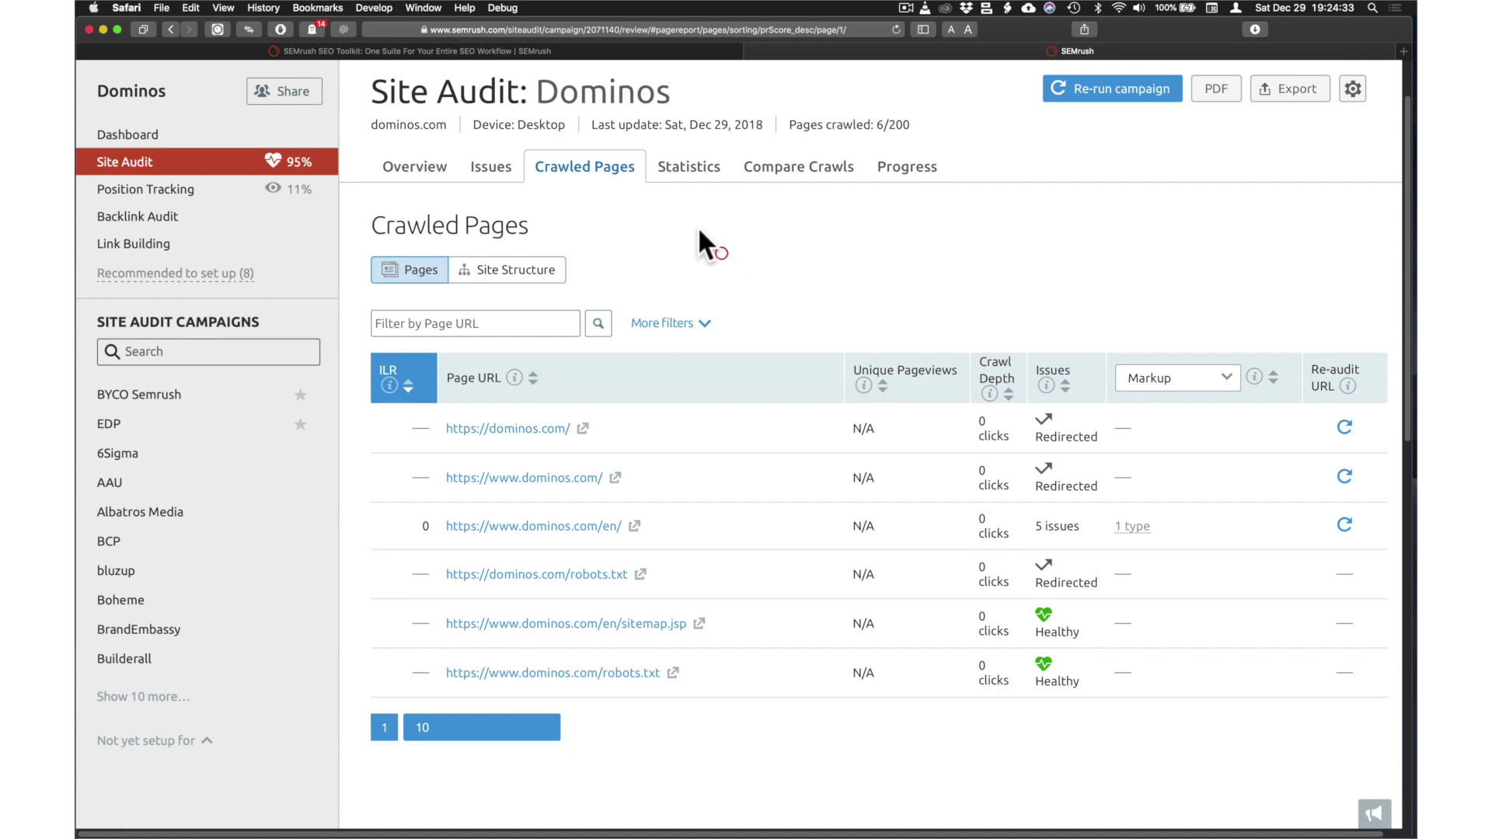
Review the Dominos audit's statistics list, from markup and crawl depth down through the remaining categories
click(688, 168)
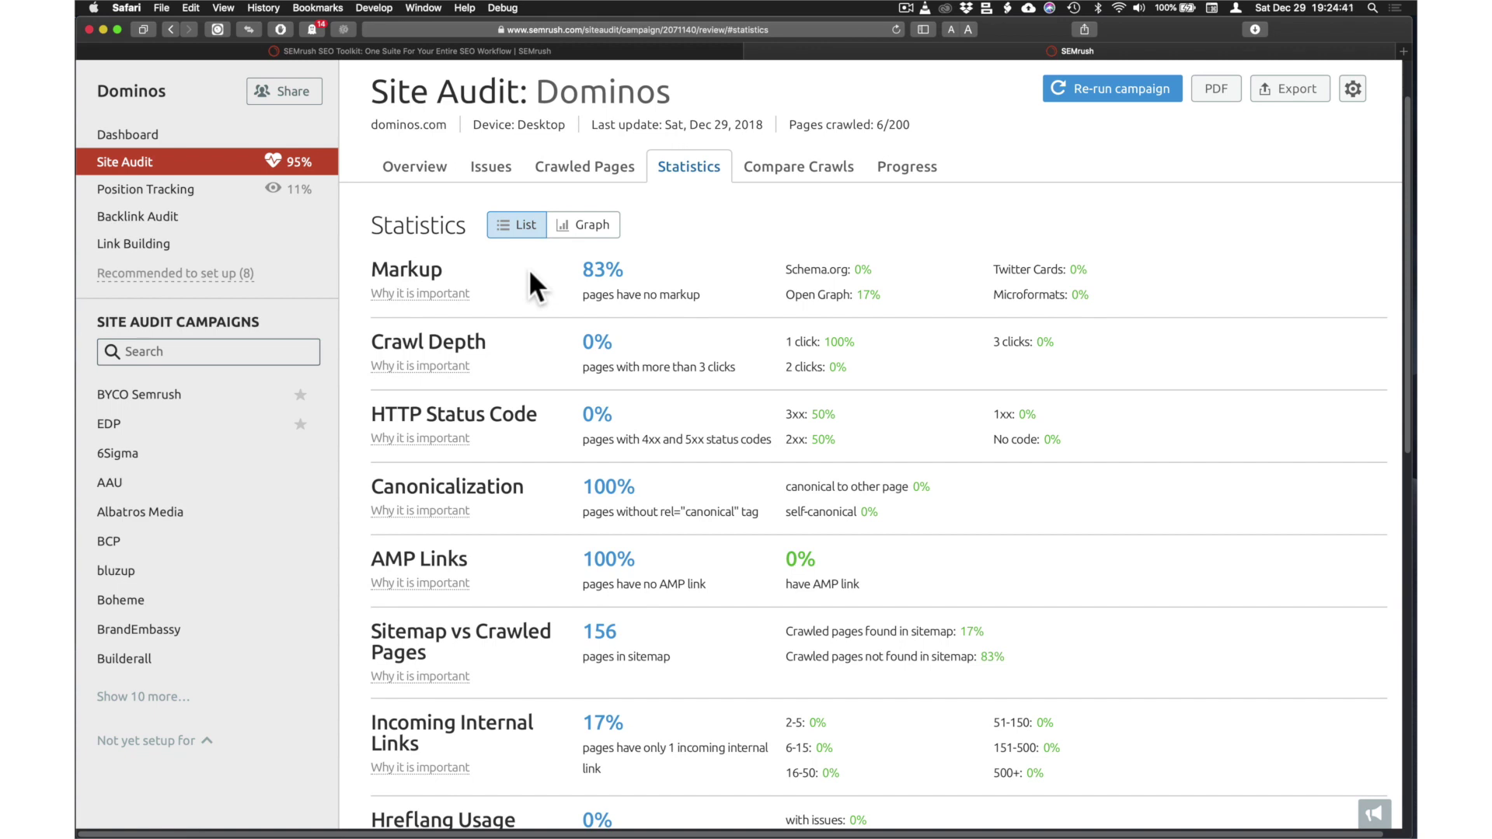
scroll(608, 281, down, 3)
scroll(608, 281, up, 2)
scroll(772, 247, up, 3)
Open the crawl comparison for the Dominos audit and look over its general and error figures
click(785, 247)
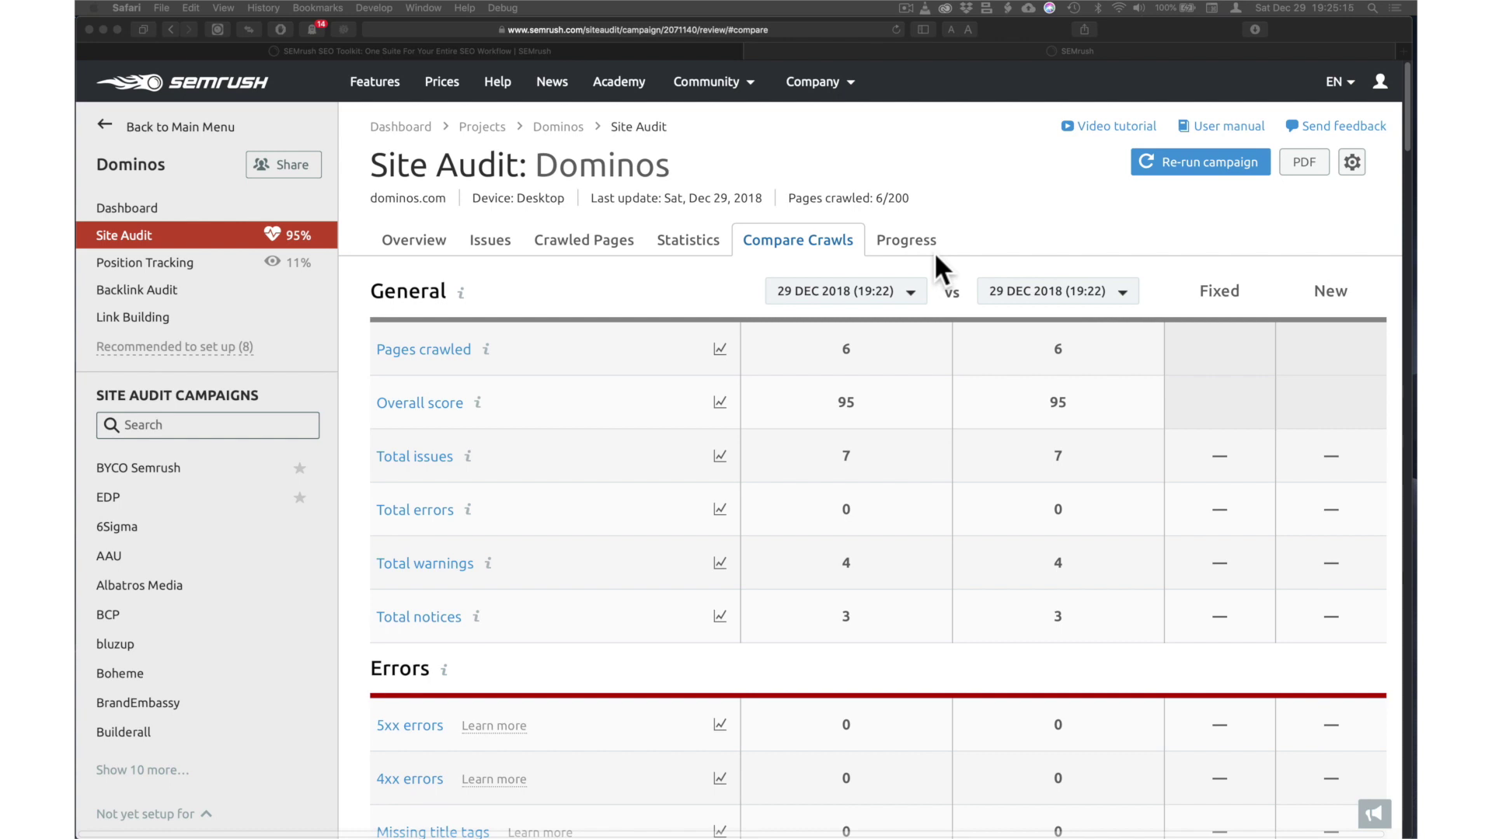
scroll(761, 427, down, 3)
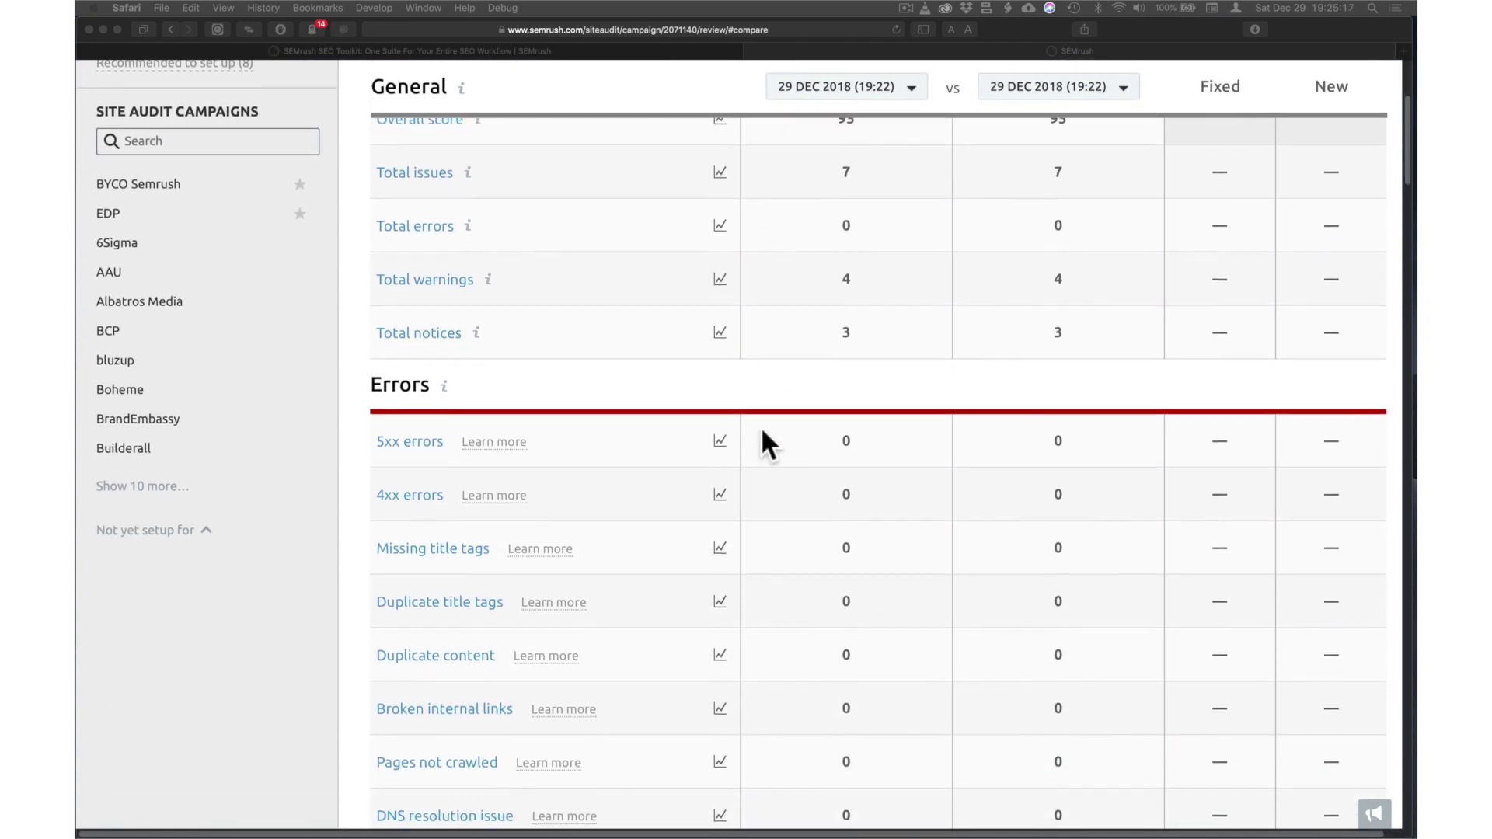
scroll(761, 426, up, 5)
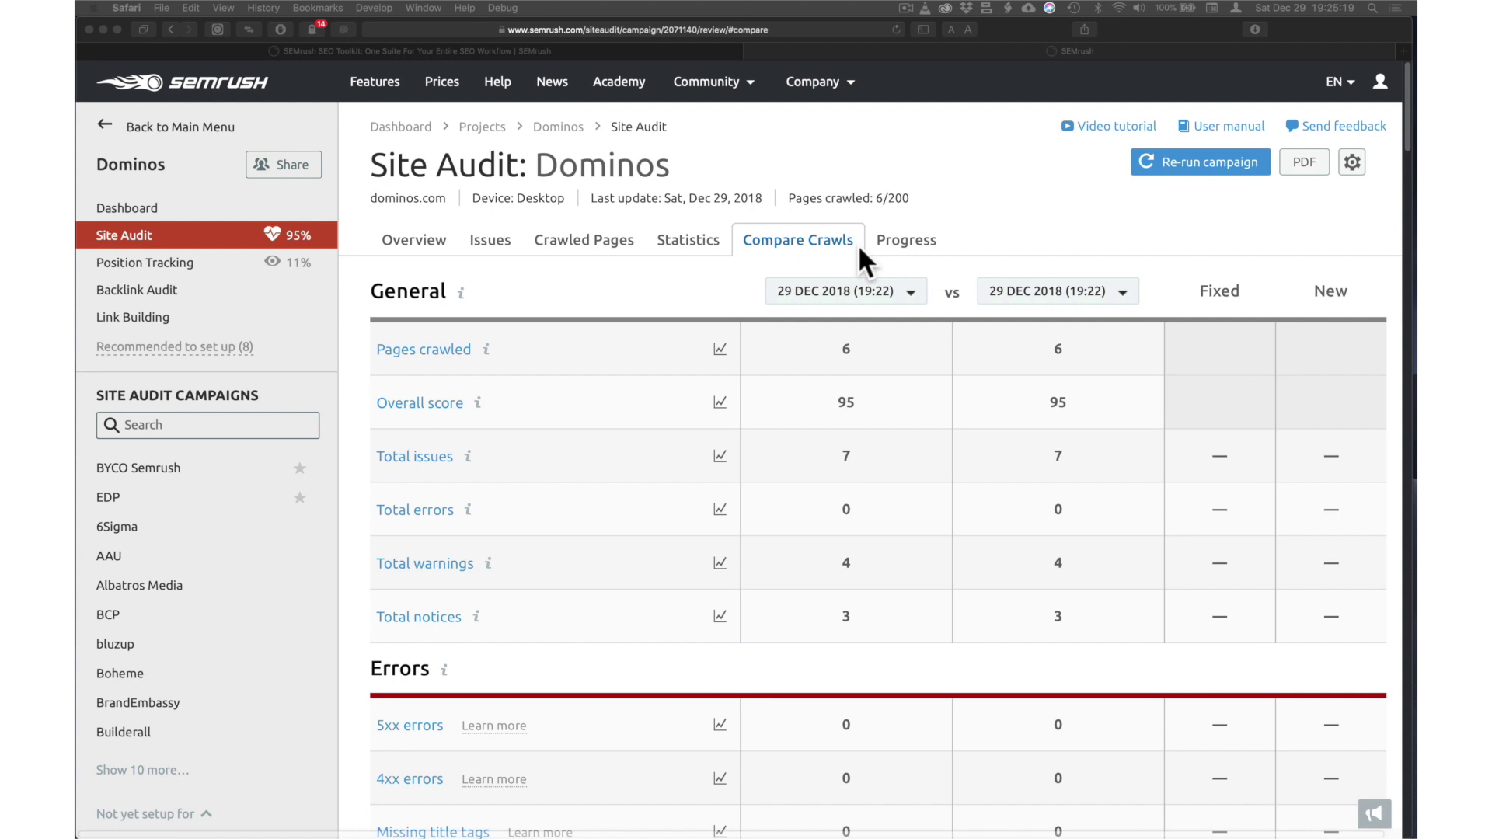
Open the audit progress chart and plot 5xx errors and 4xx errors on it in place of Total issues
click(899, 236)
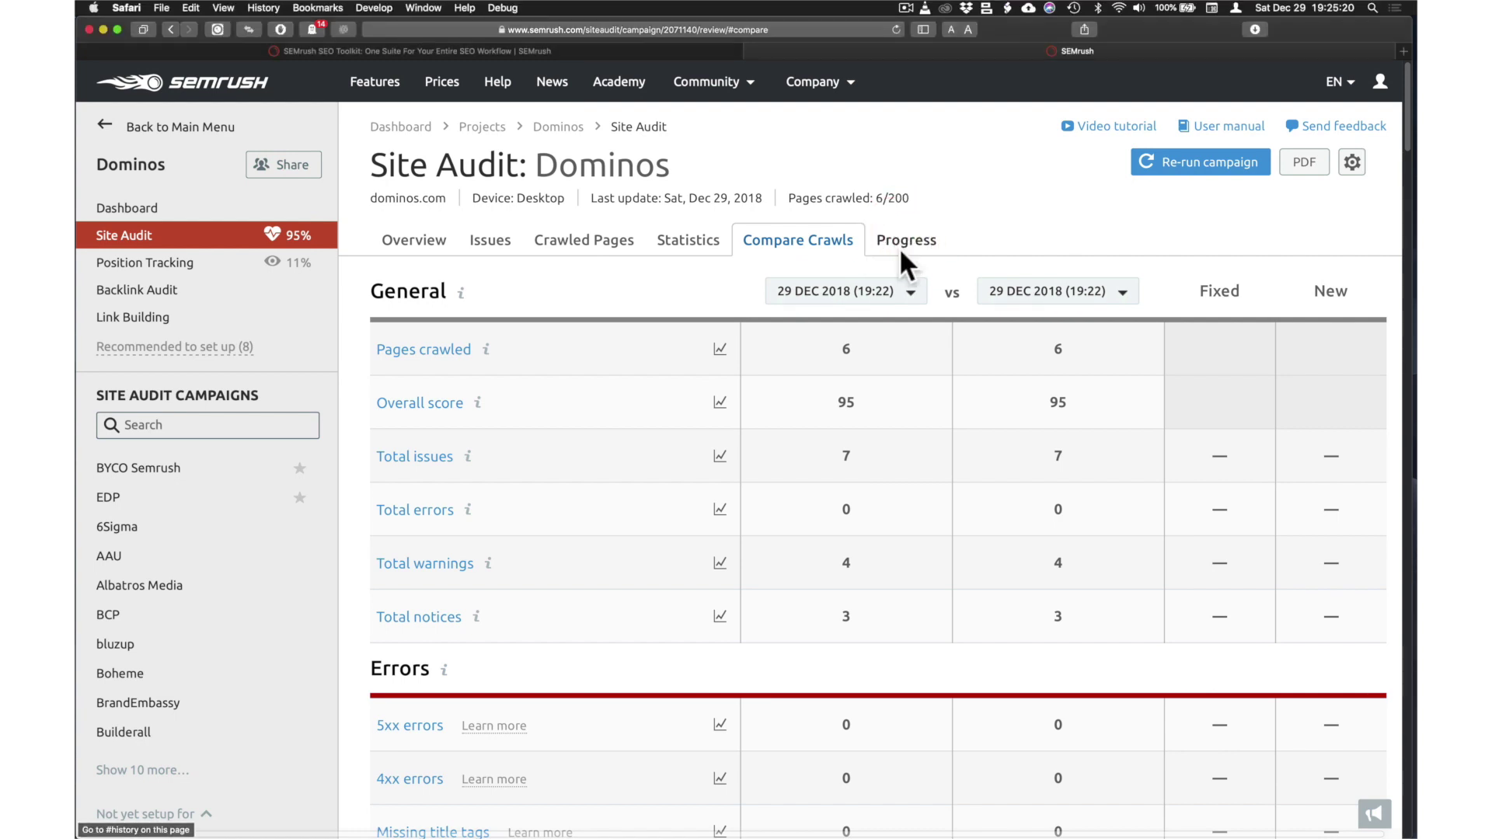
click(899, 246)
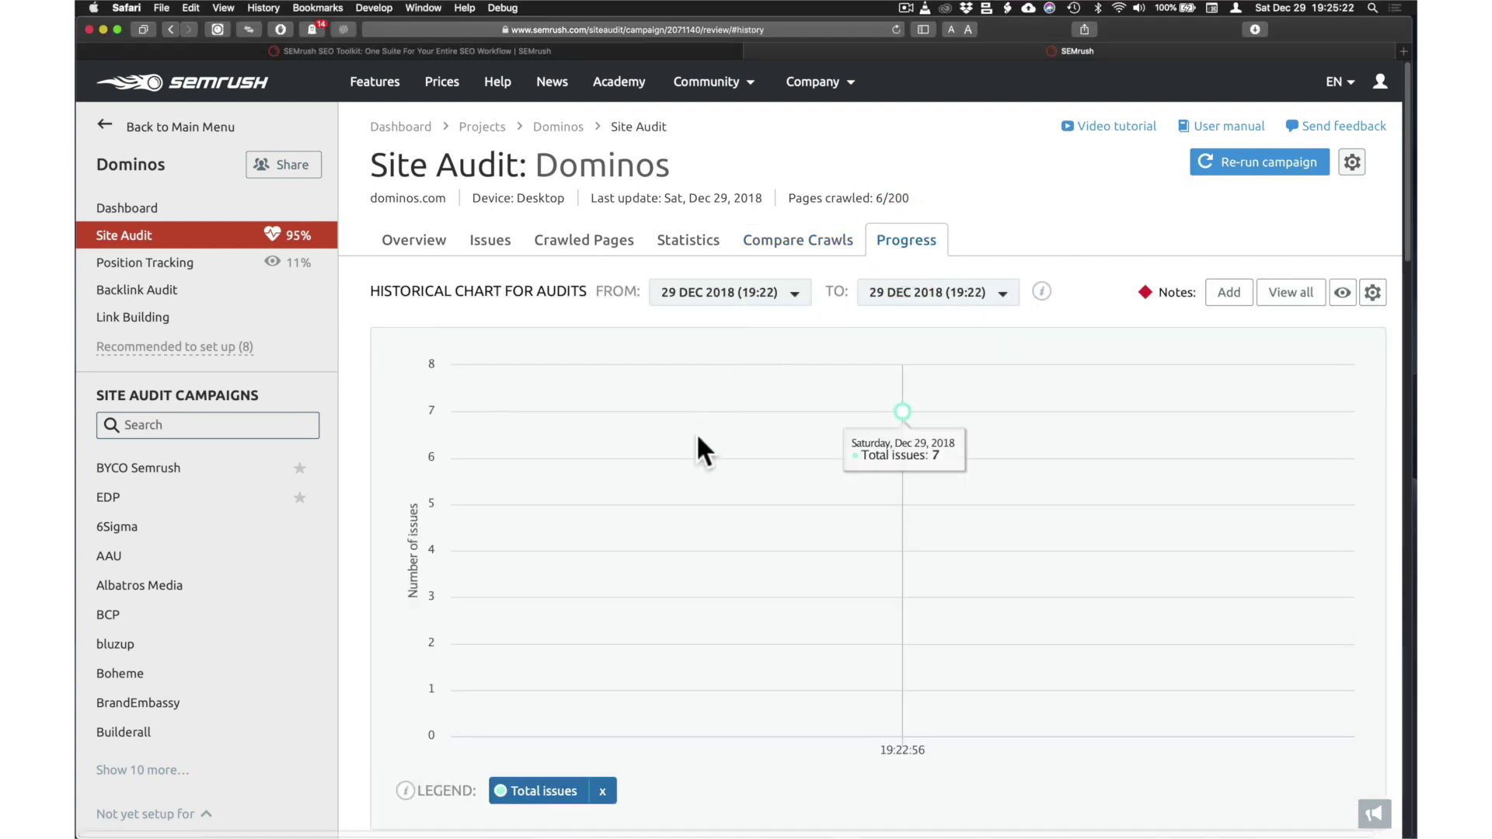
scroll(623, 468, down, 5)
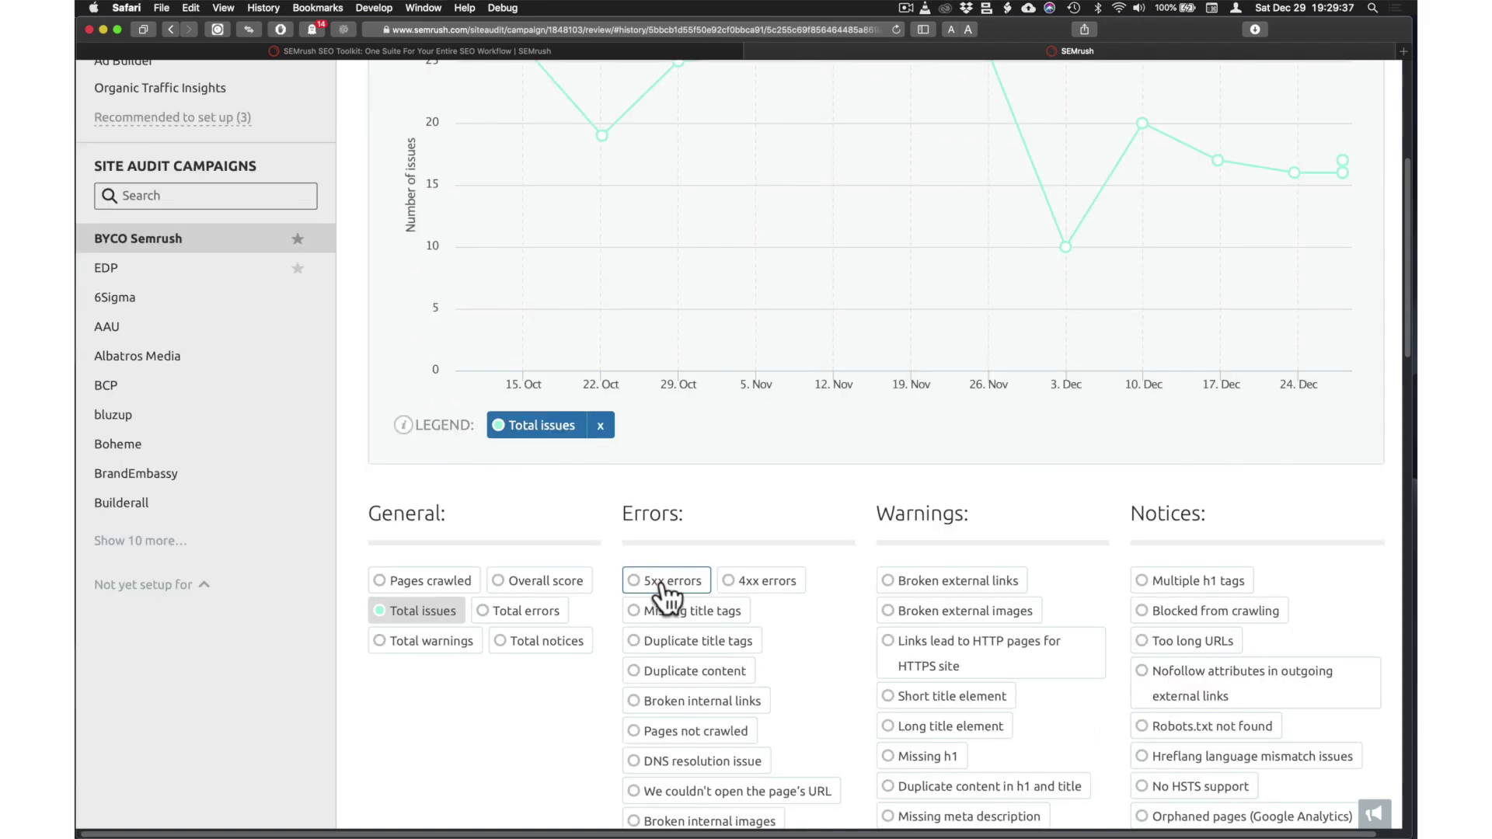
click(669, 581)
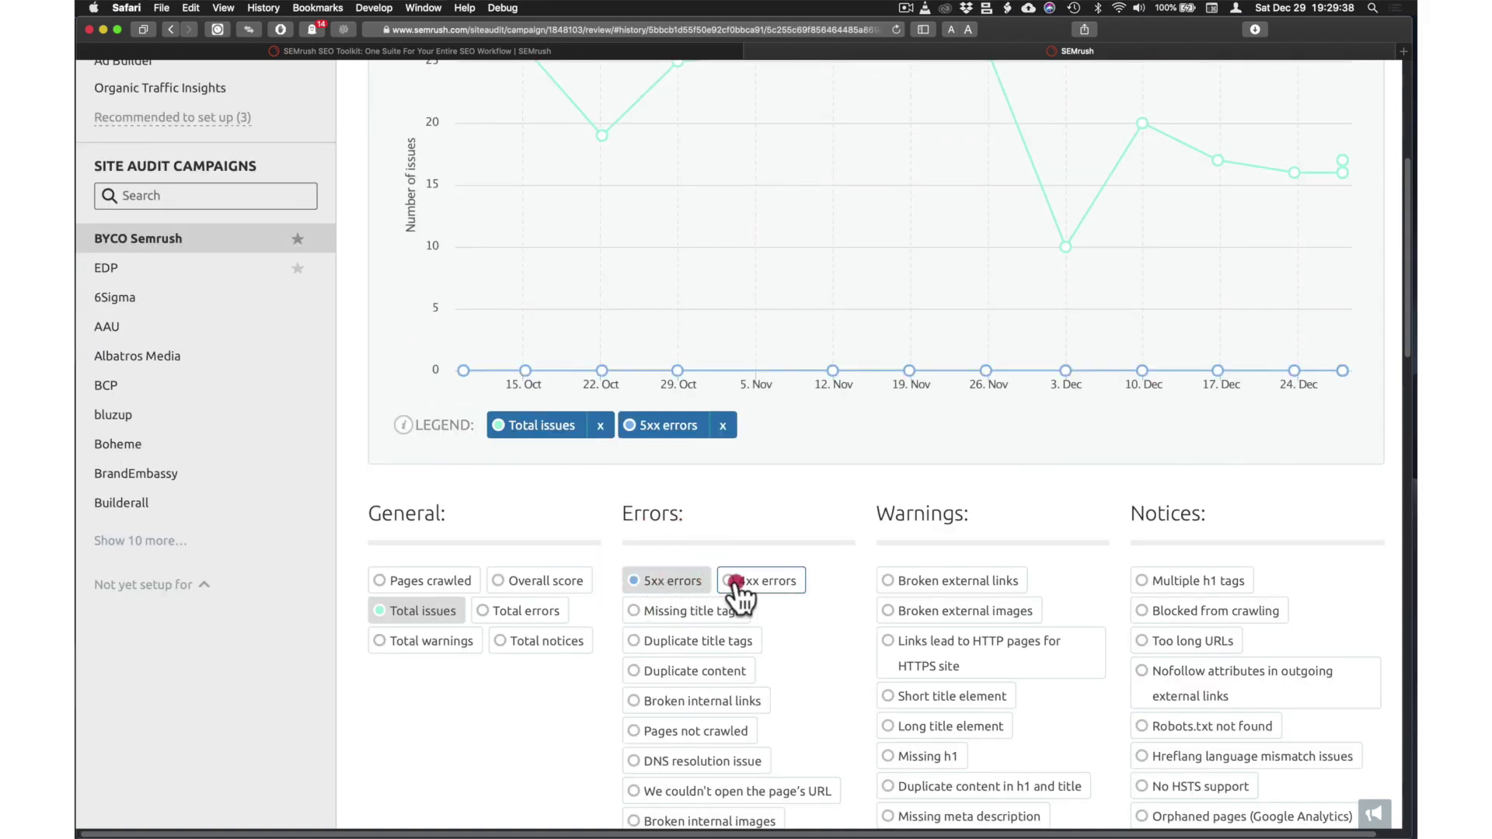
click(735, 581)
click(594, 426)
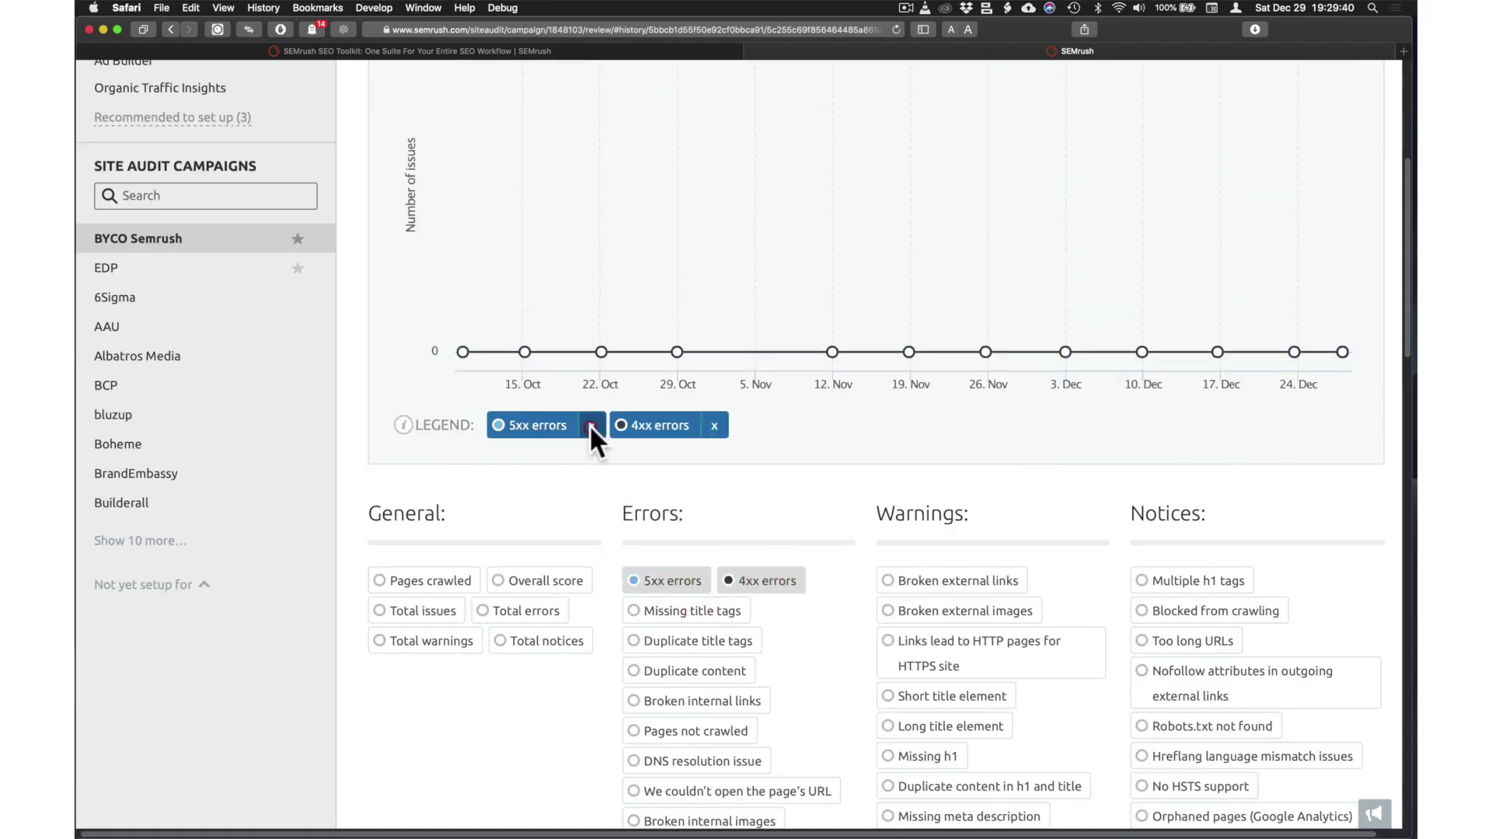
scroll(606, 420, up, 2)
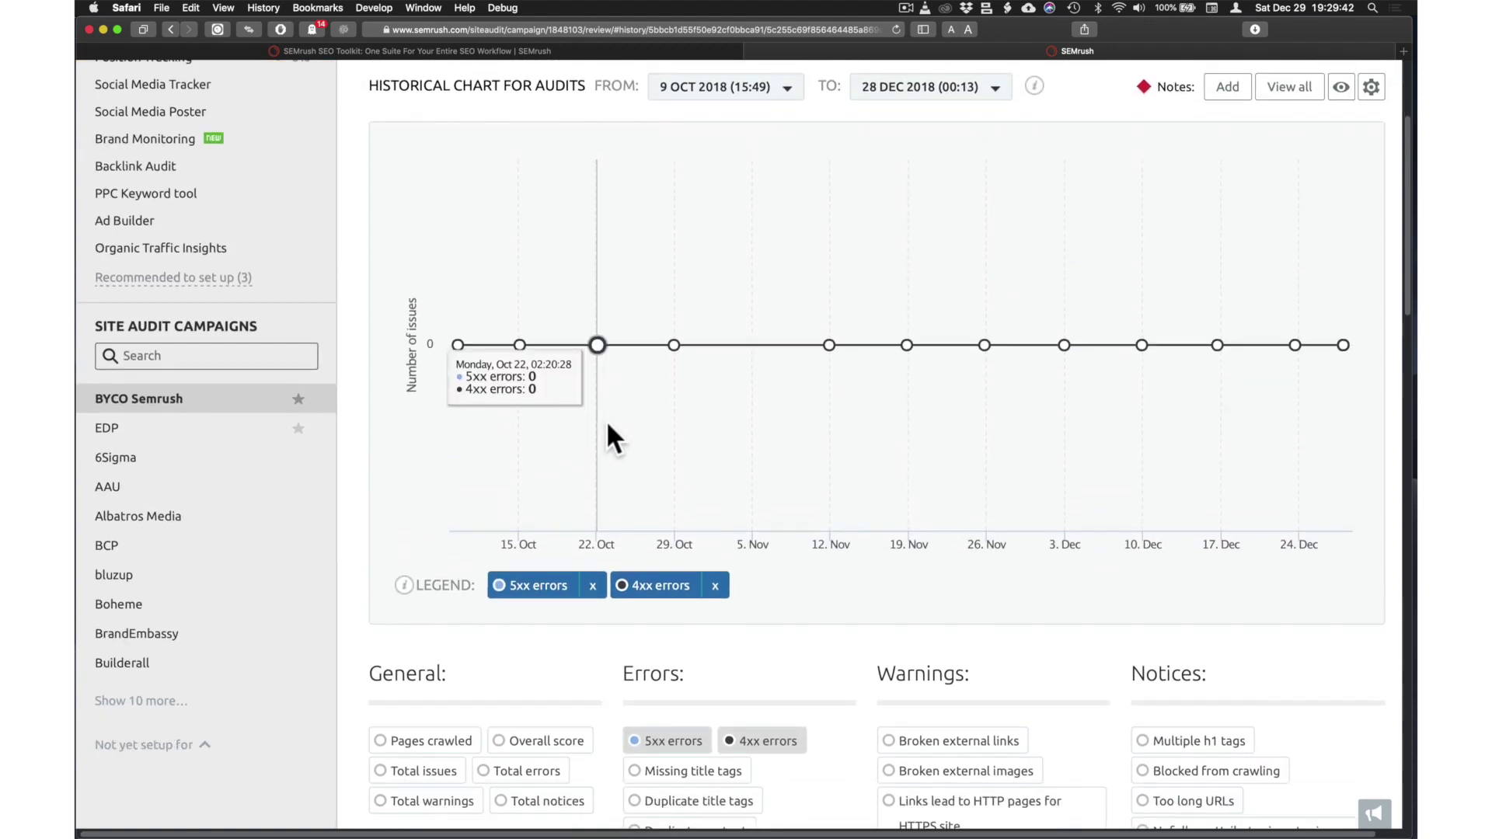
Look over the BYCO Semrush audit overview and show only the errors among its issues
scroll(606, 421, down, 4)
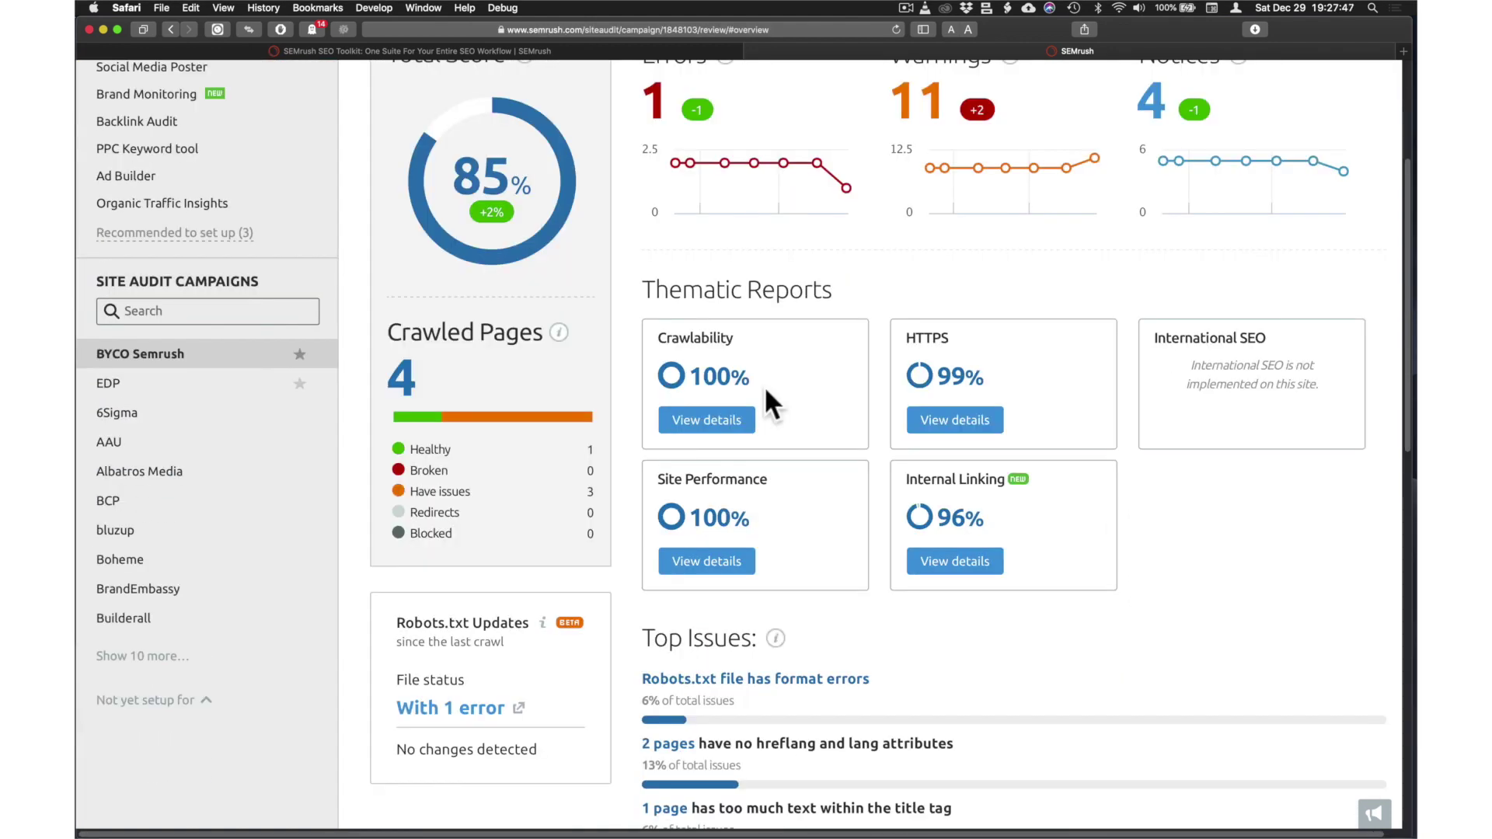
scroll(763, 389, up, 3)
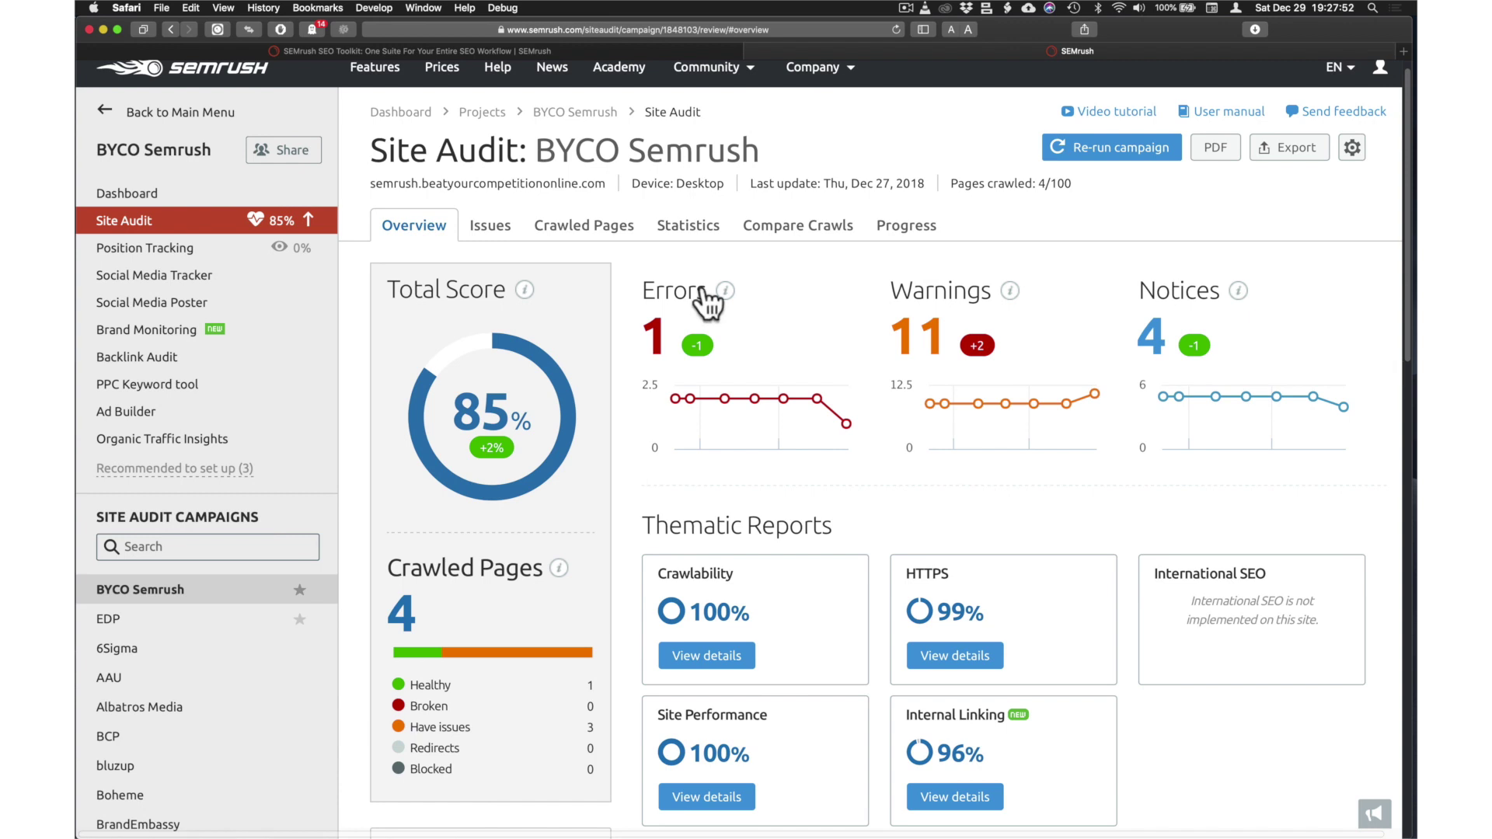
click(490, 230)
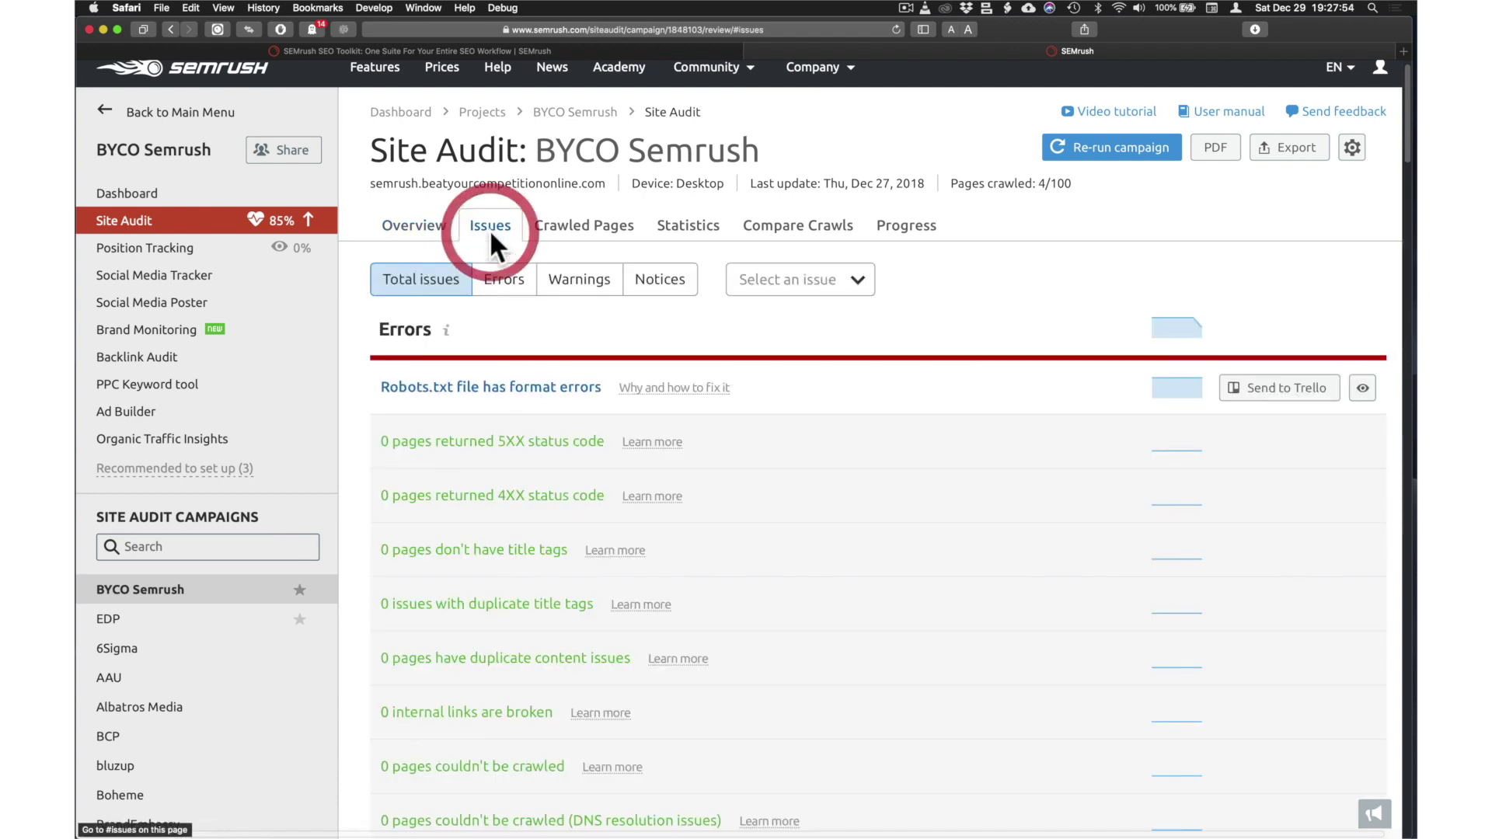
click(503, 278)
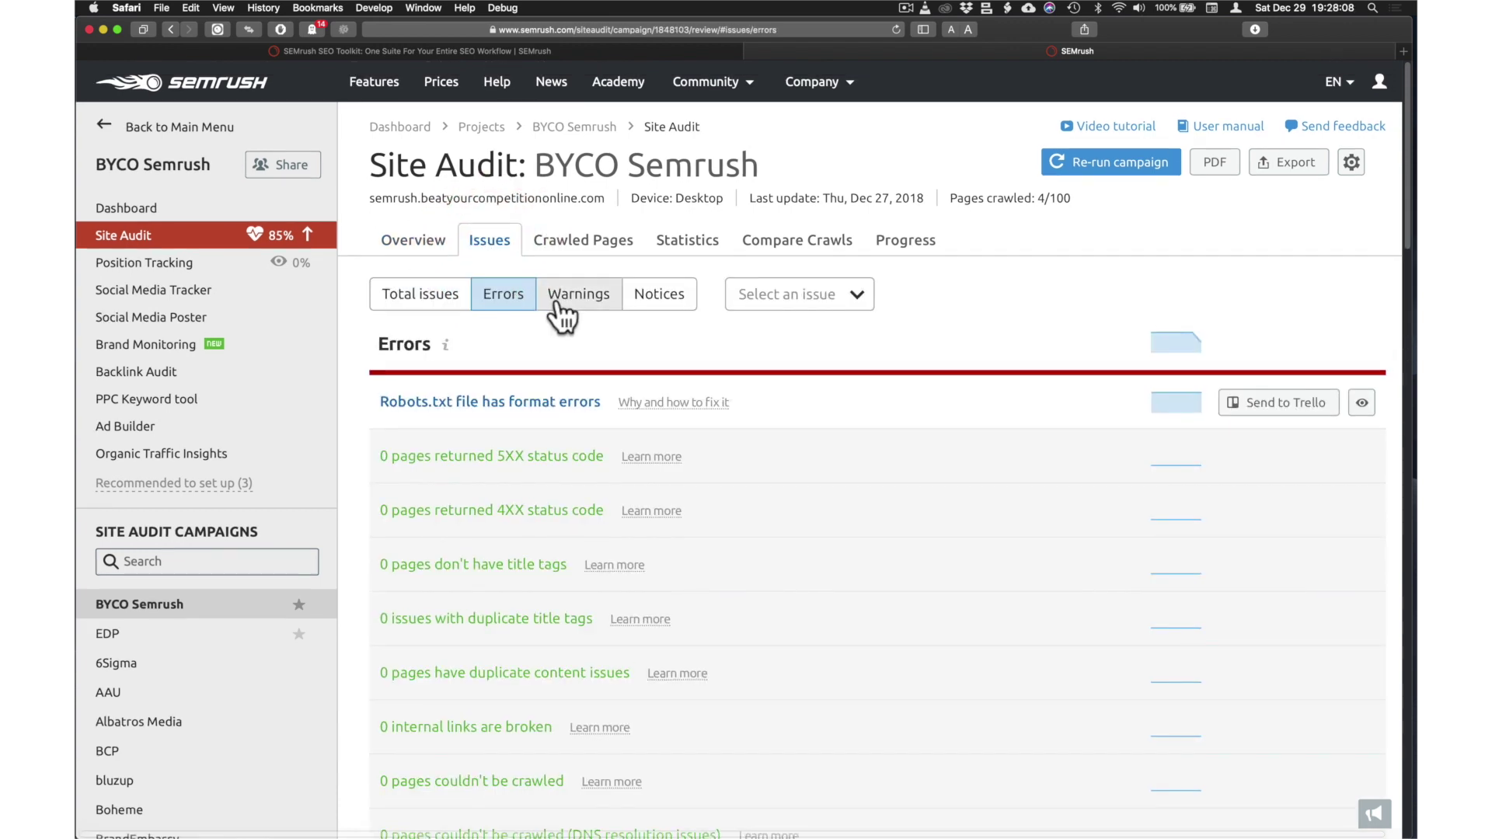
Show the audit's warnings and open the live SEMrush Course home page flagged for missing hreflang and lang attributes
click(558, 303)
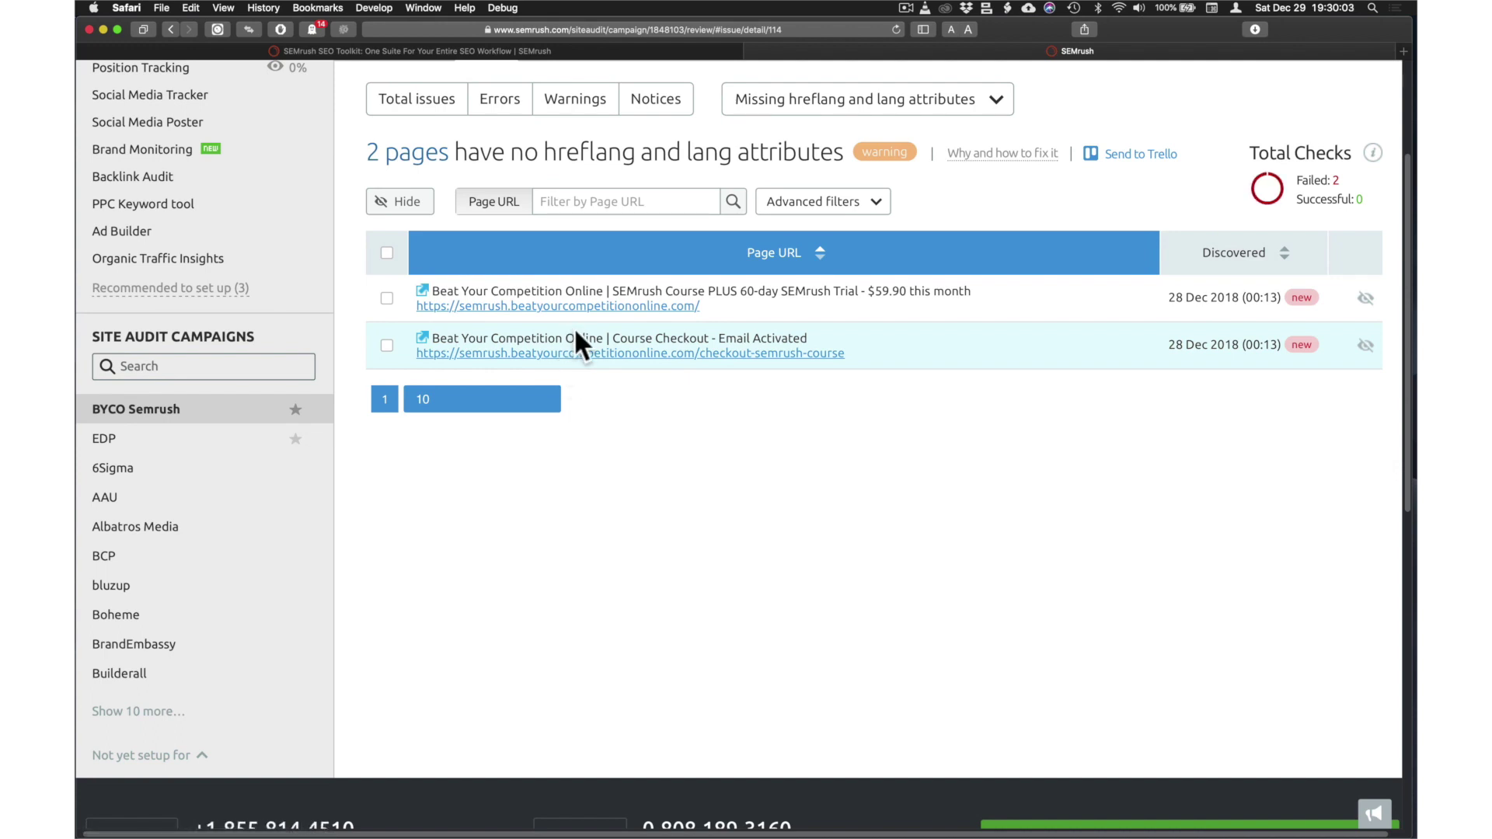
click(423, 292)
scroll(373, 241, down, 1)
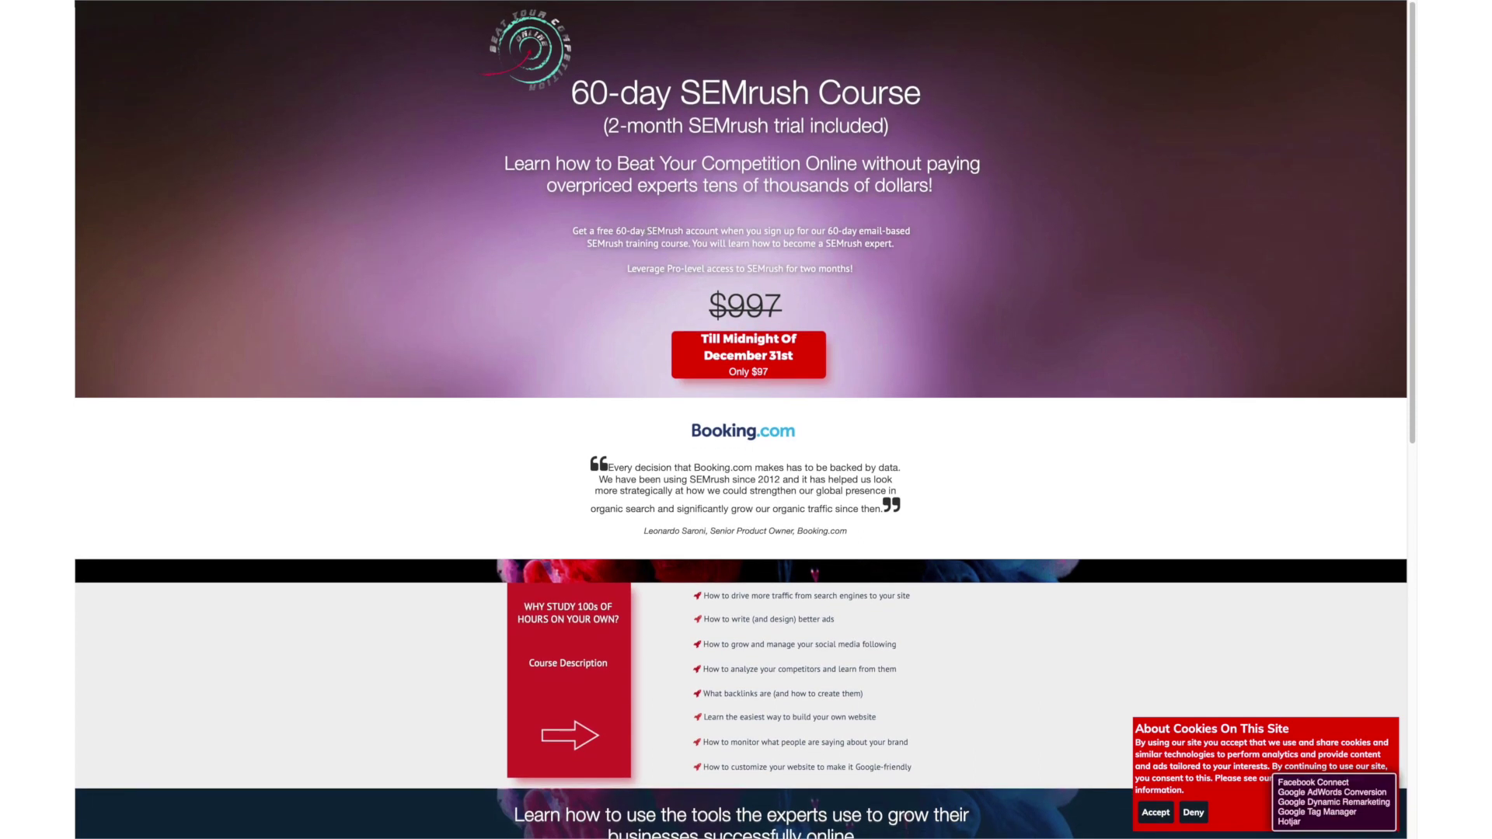
Display the source code of the SEMrush Course page and look through it
click(371, 6)
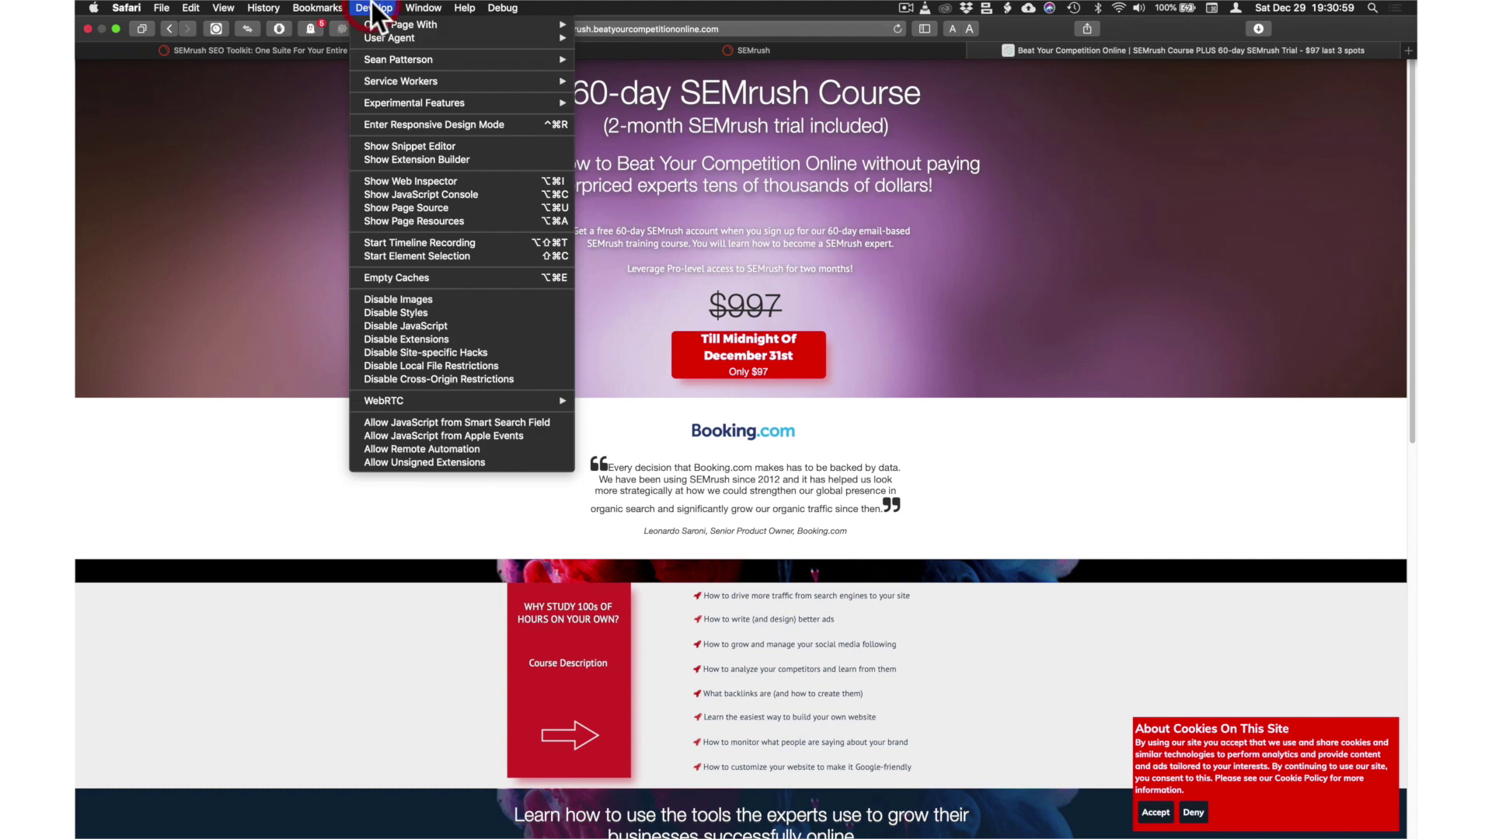
click(403, 204)
scroll(621, 659, down, 4)
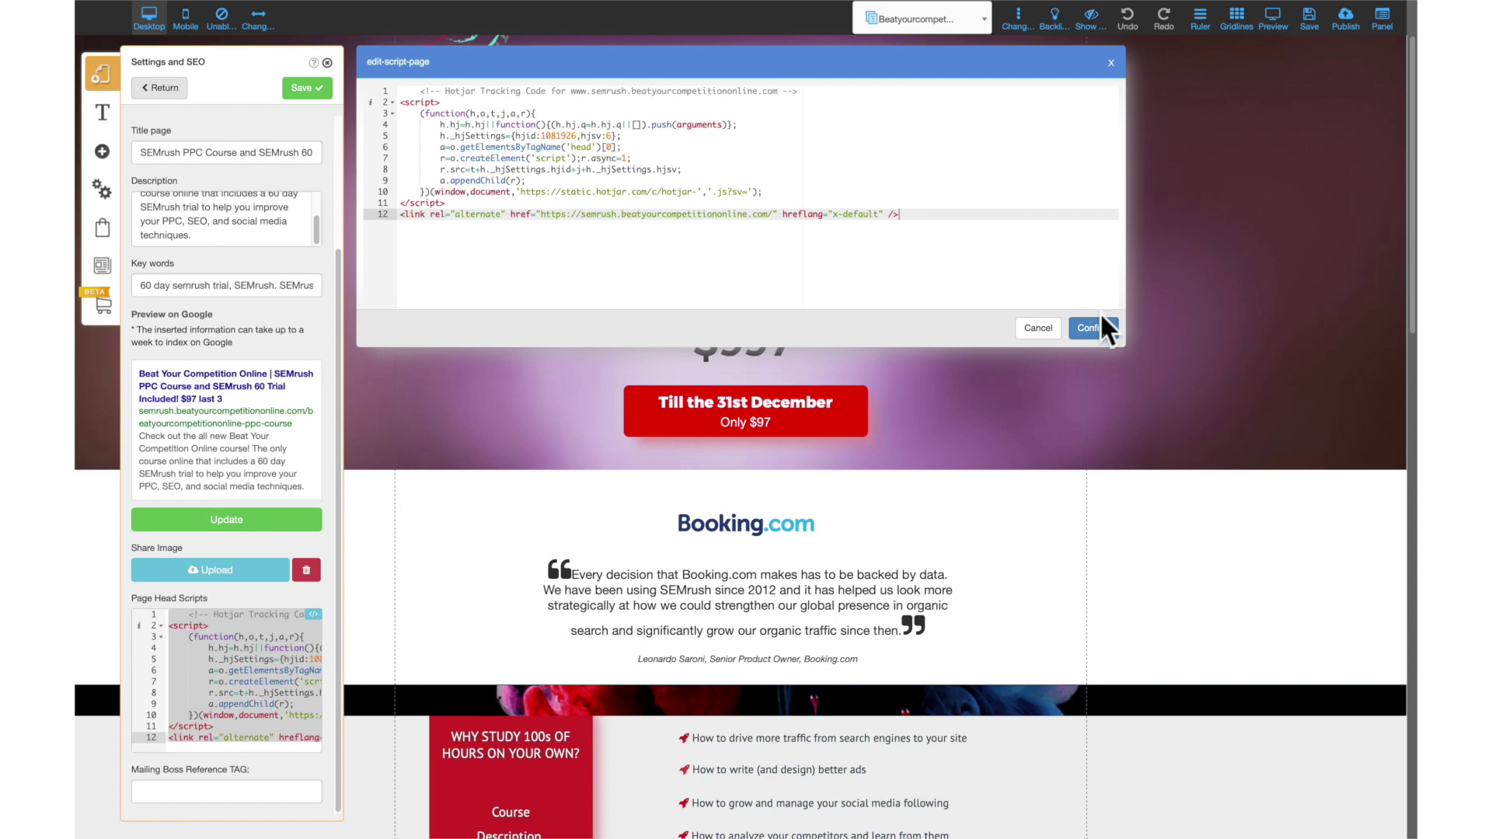
In the website builder, apply the page head script containing the x-default hreflang link, save the page settings and publish the site
click(1099, 325)
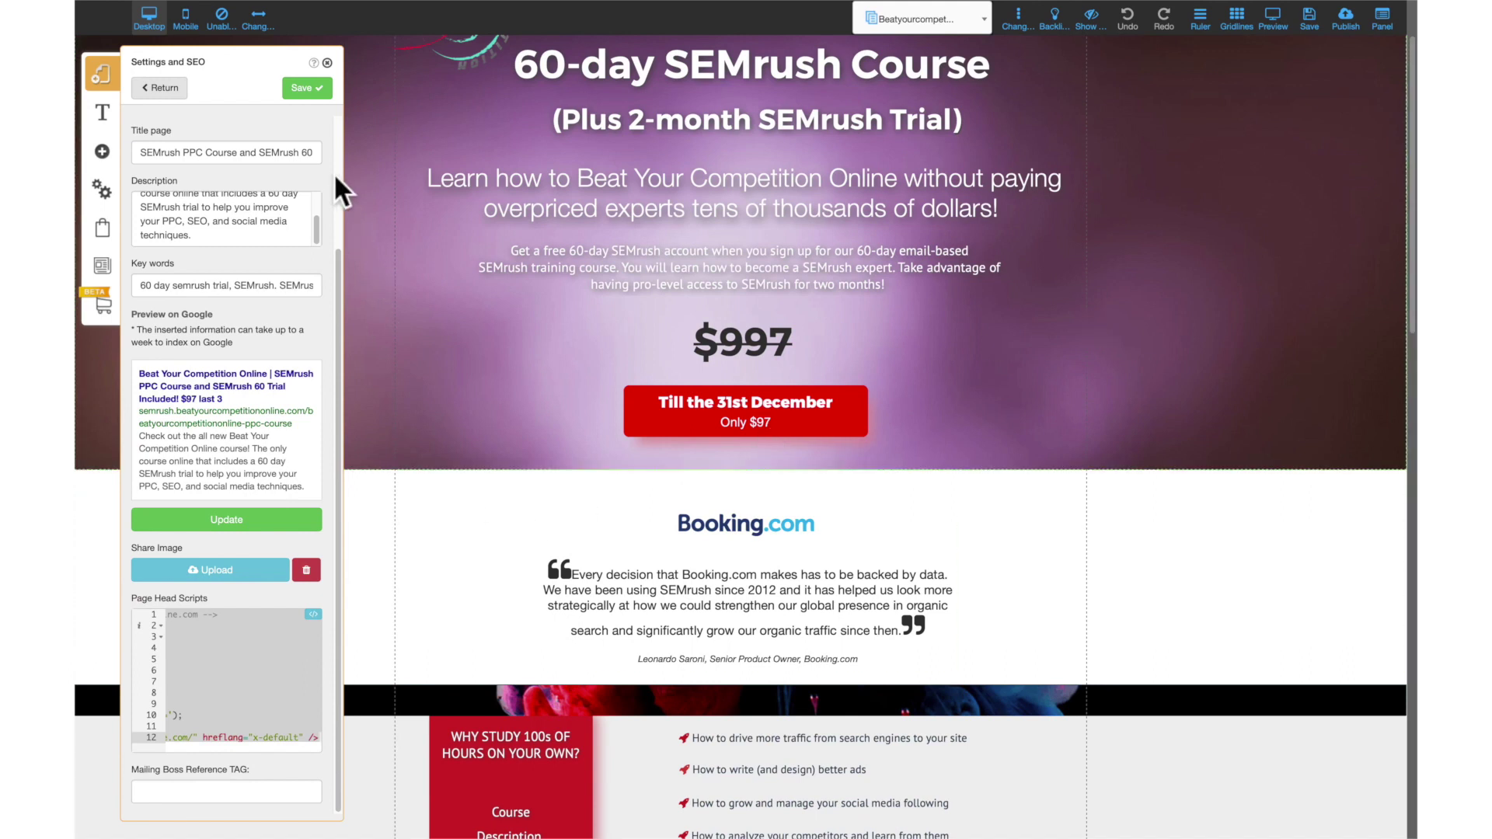
click(314, 91)
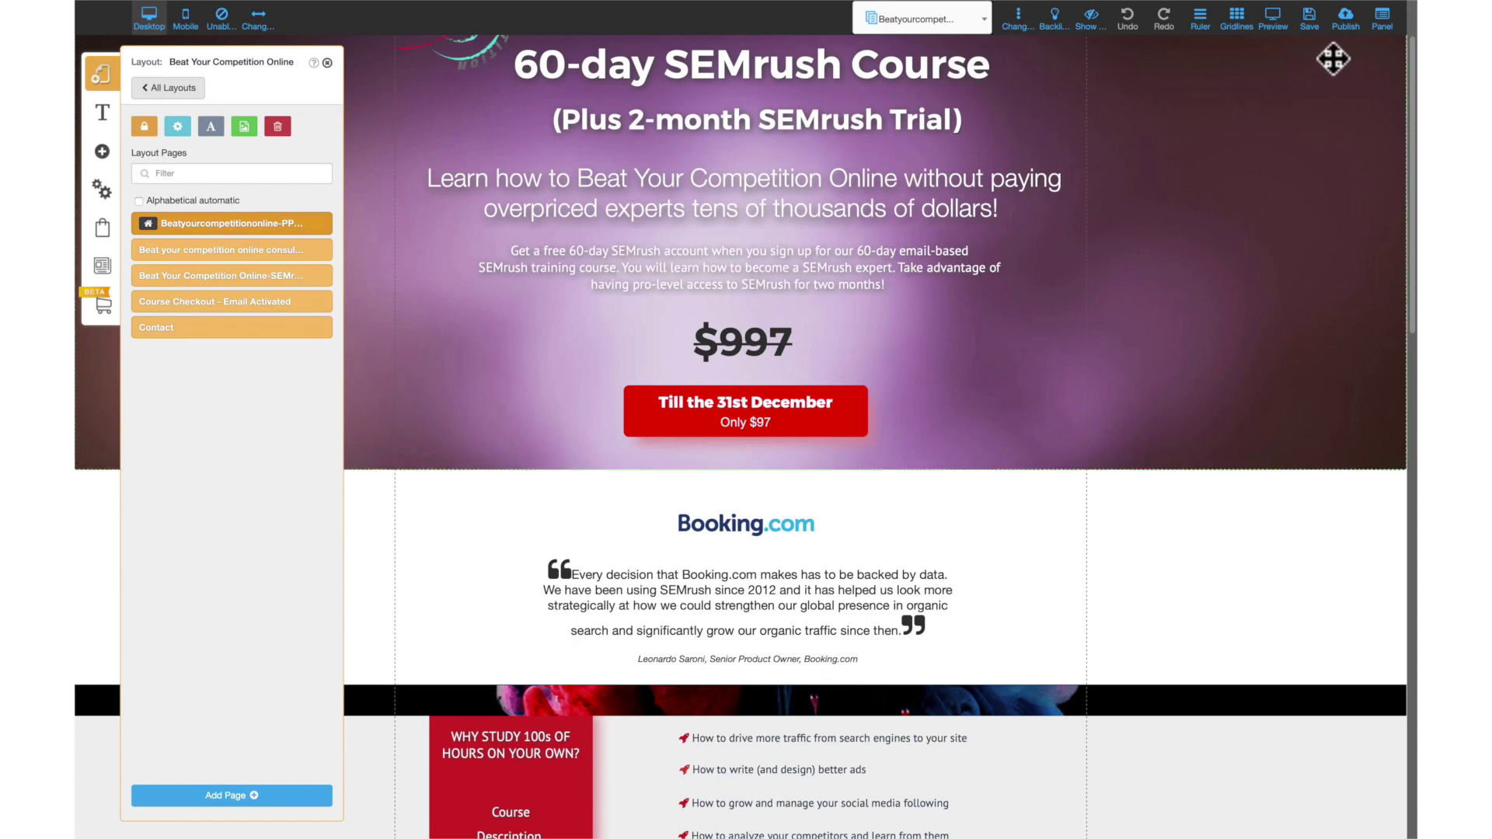
click(1309, 24)
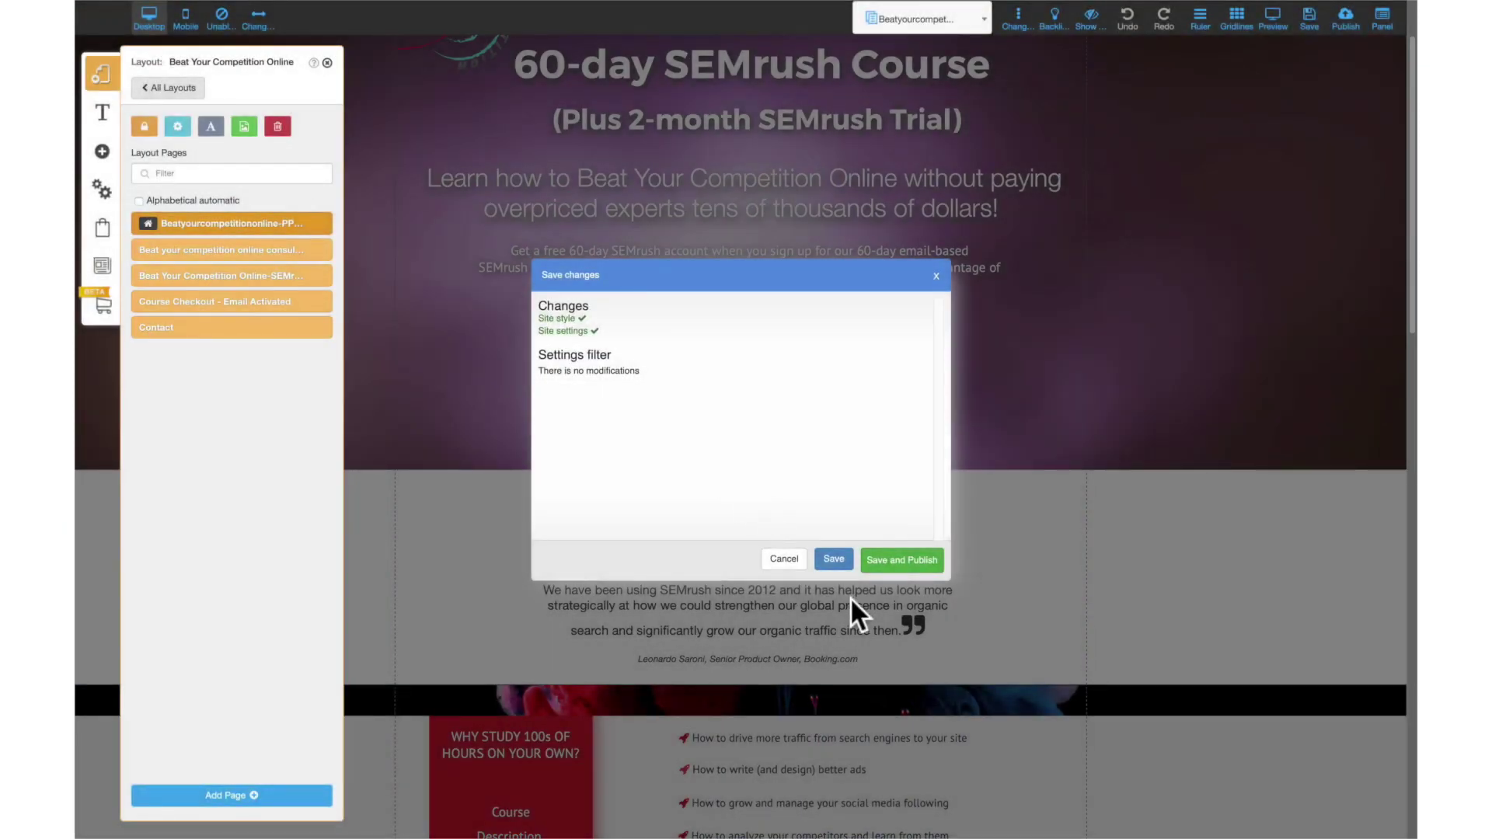
click(895, 561)
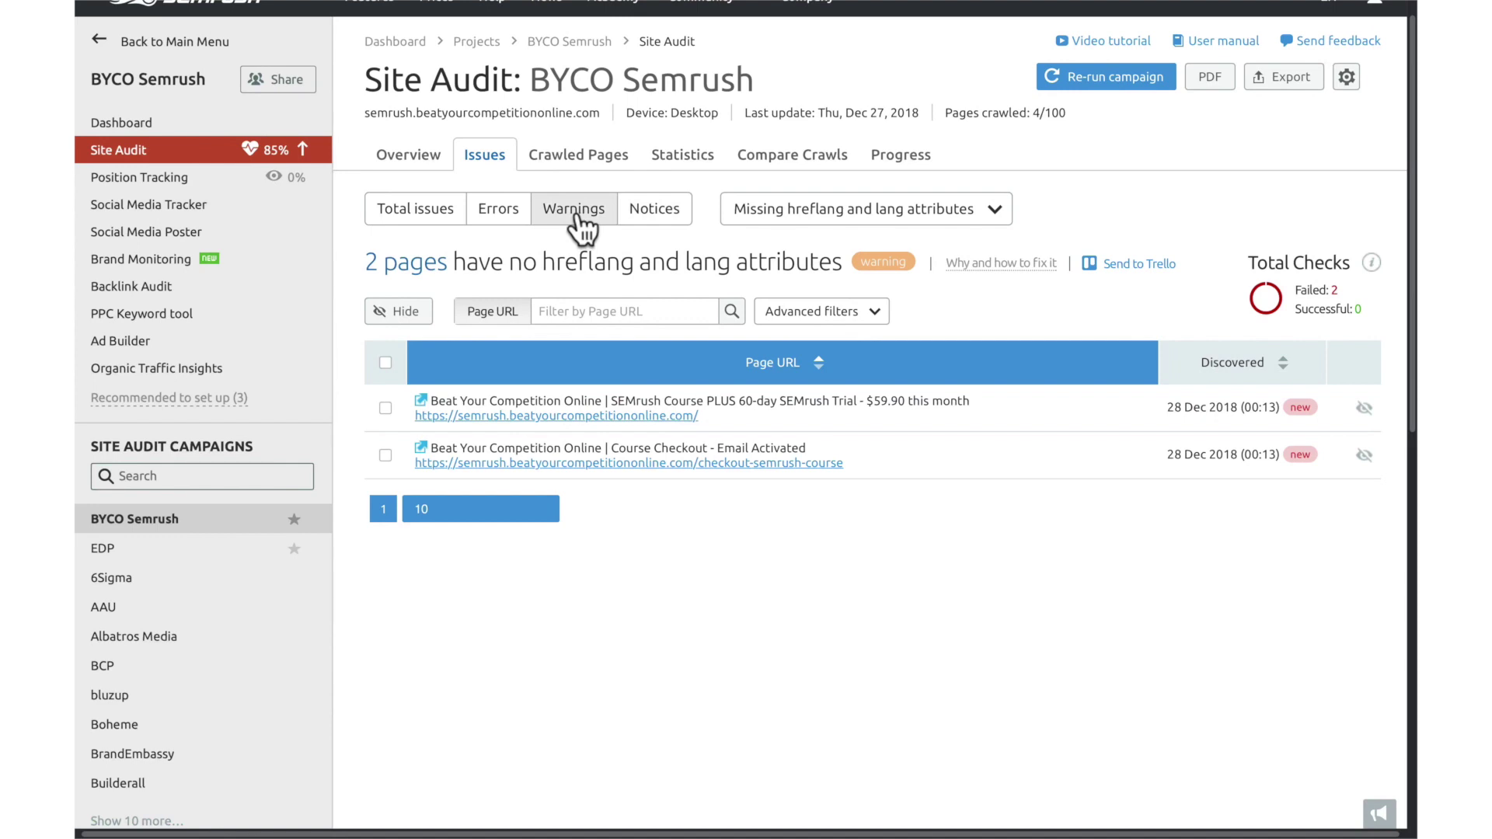
Return to the BYCO Semrush site audit and list all of its warnings
click(576, 215)
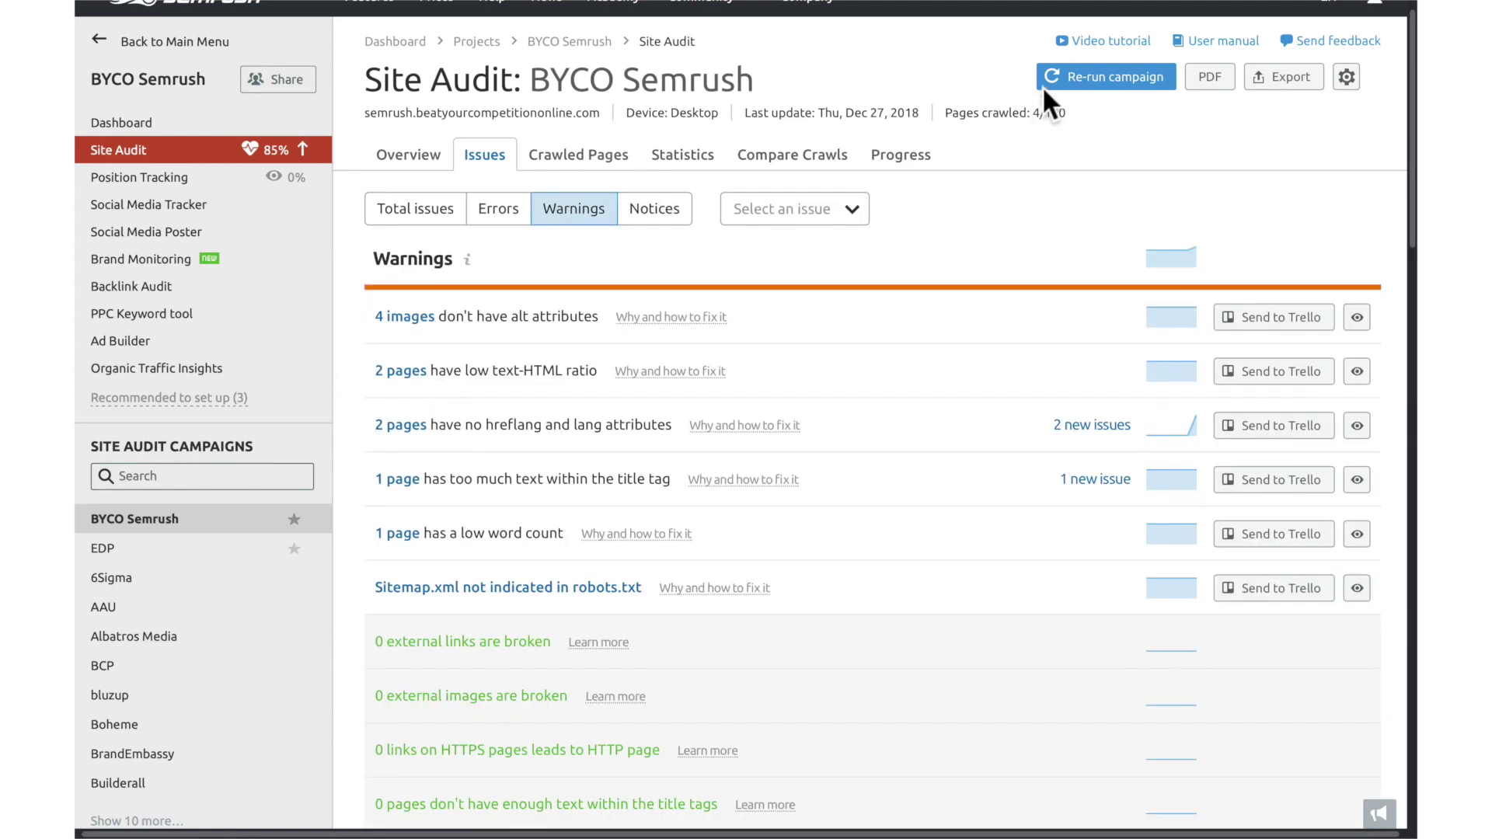